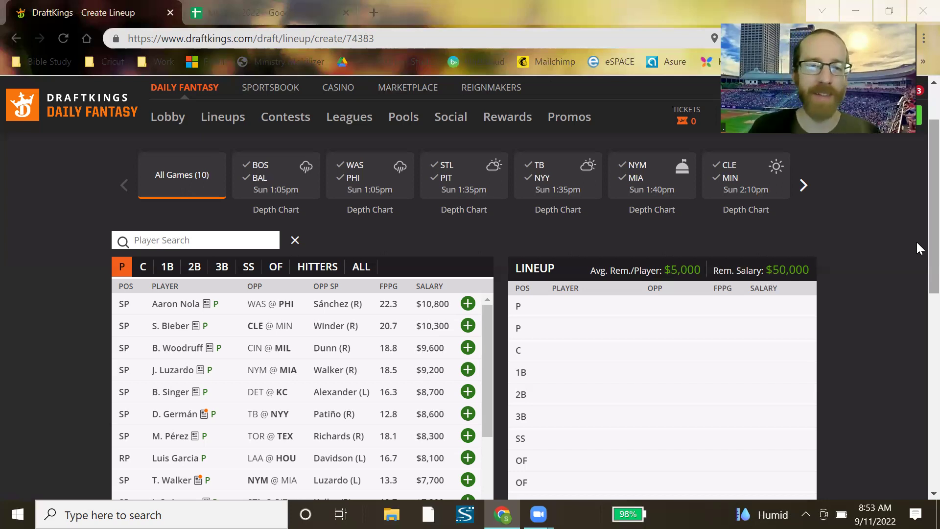
Switch to the MLB FSI 2022 spreadsheet and examine the High pitcher tier, starting with the Nola cell
left_click(304, 7)
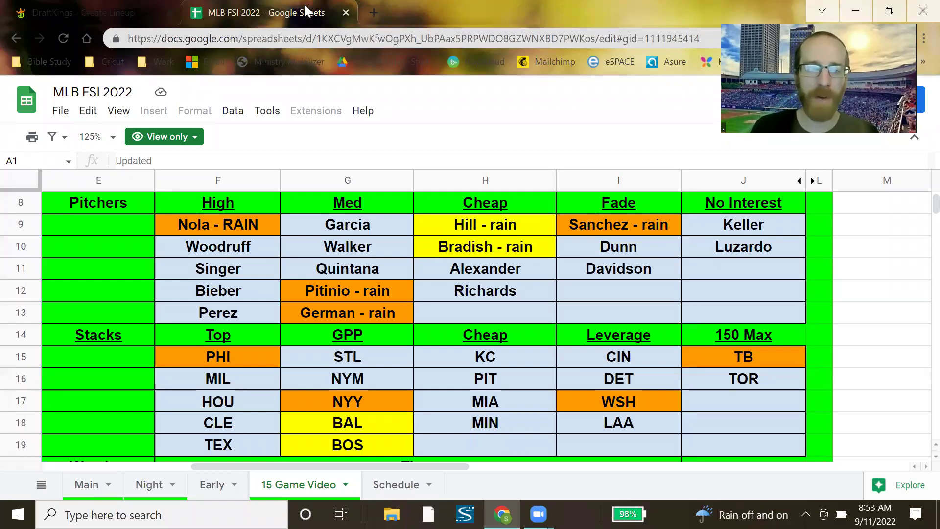
left_click(264, 231)
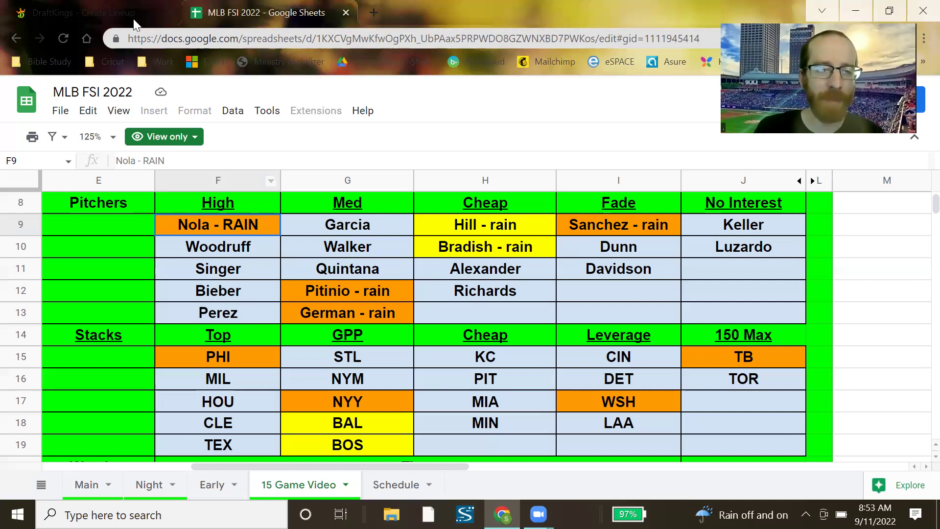
Review Brandon Woodruff's game log on DraftKings and add him to the lineup as a pitcher
key("ctrl+Tab")
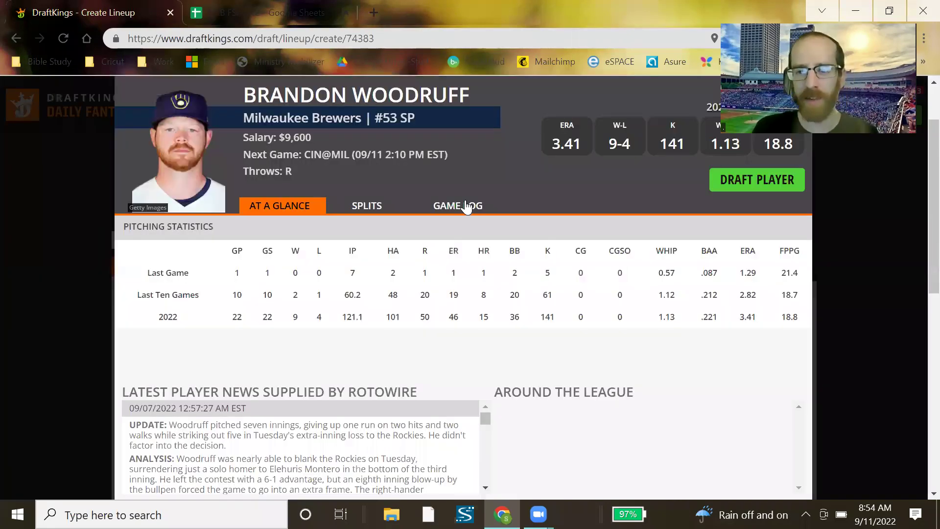
left_click(465, 207)
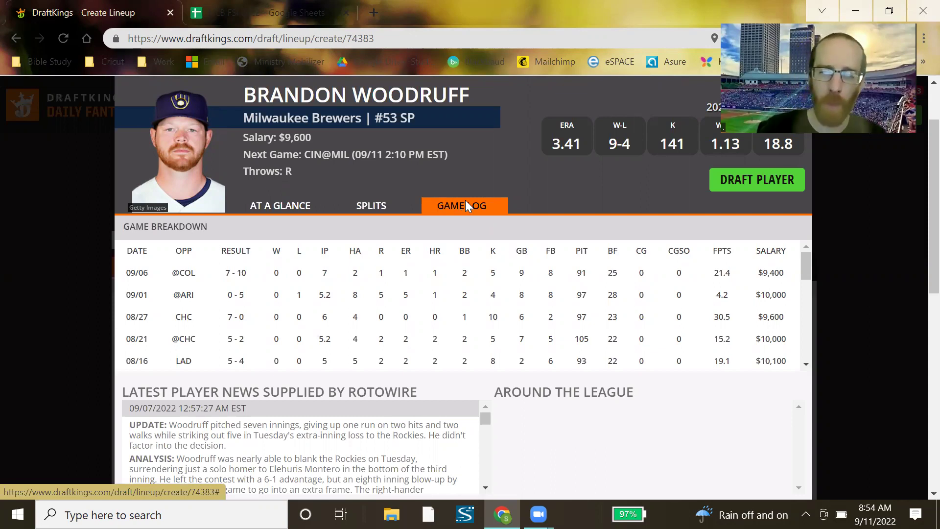
key("Escape")
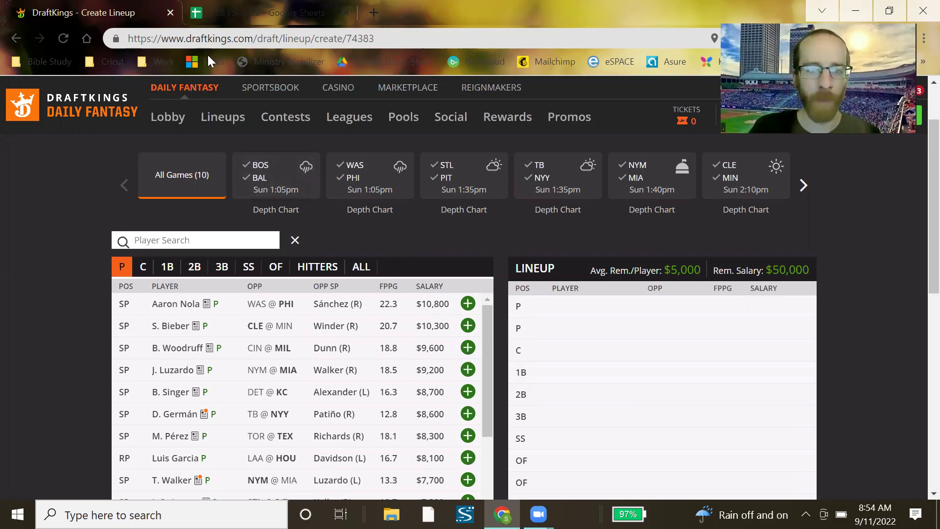
key("ctrl+Tab")
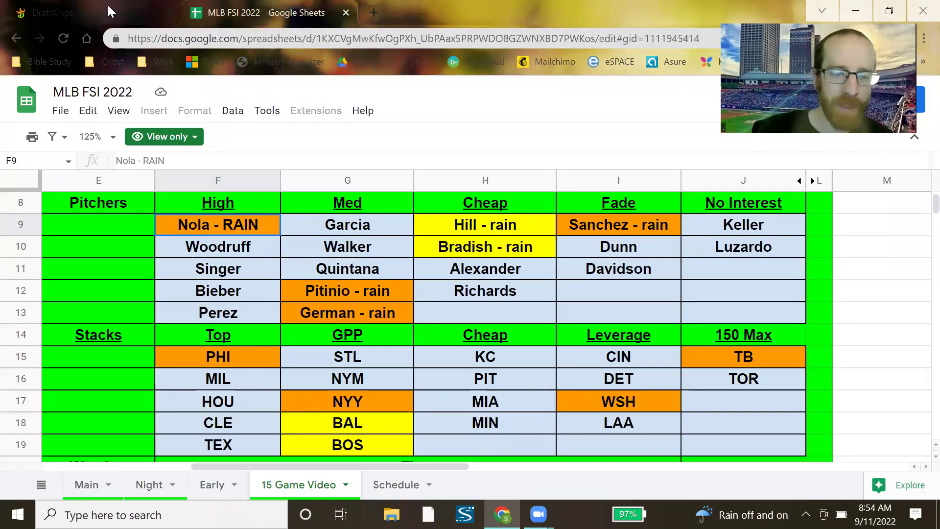
key("ctrl+Tab")
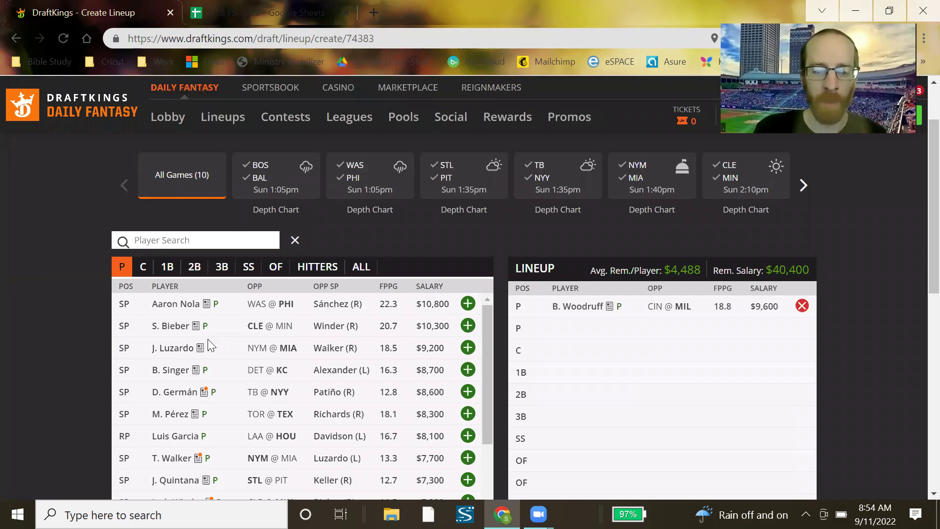
Examine Brady Singer's game log and his splits, including those against Detroit
left_click(177, 372)
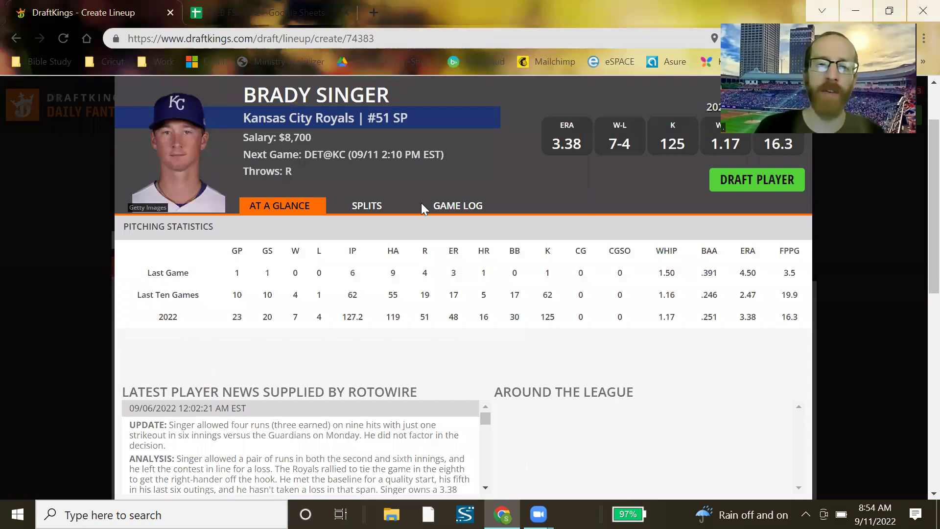
left_click(436, 211)
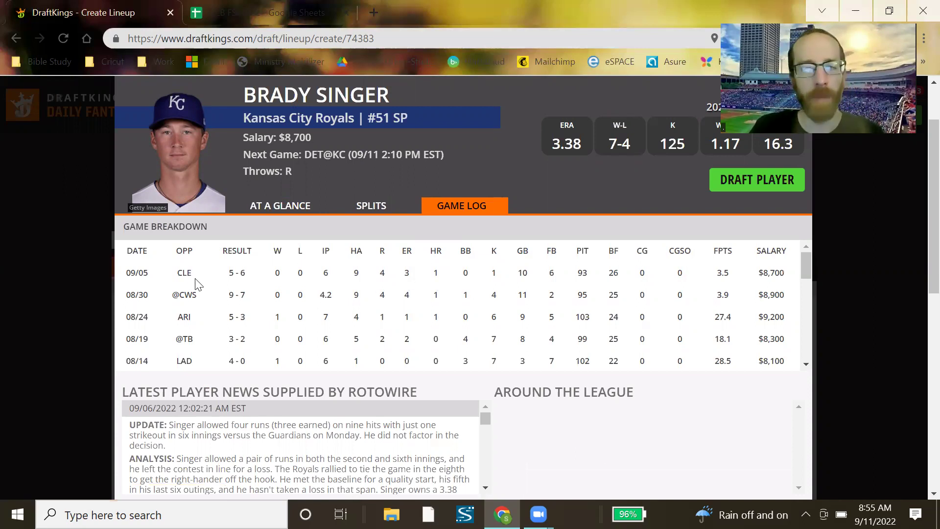
left_click(371, 206)
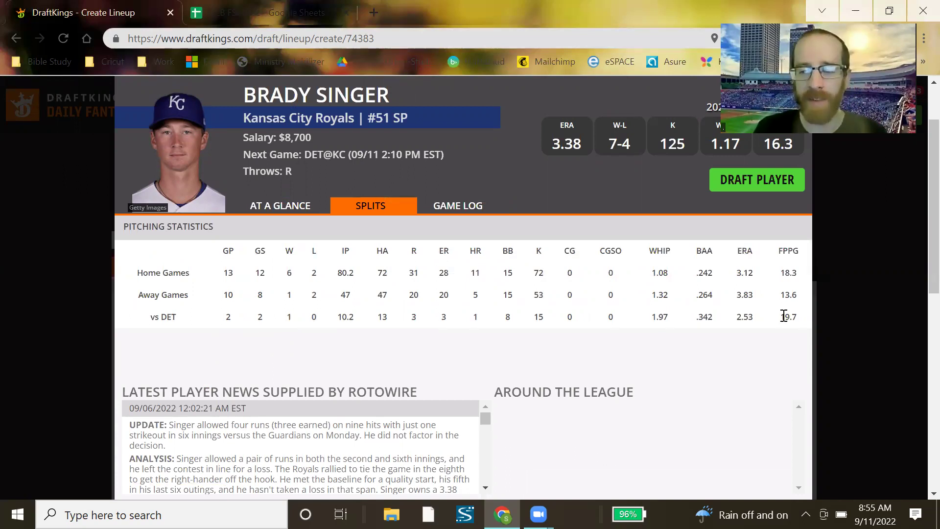
key("Escape")
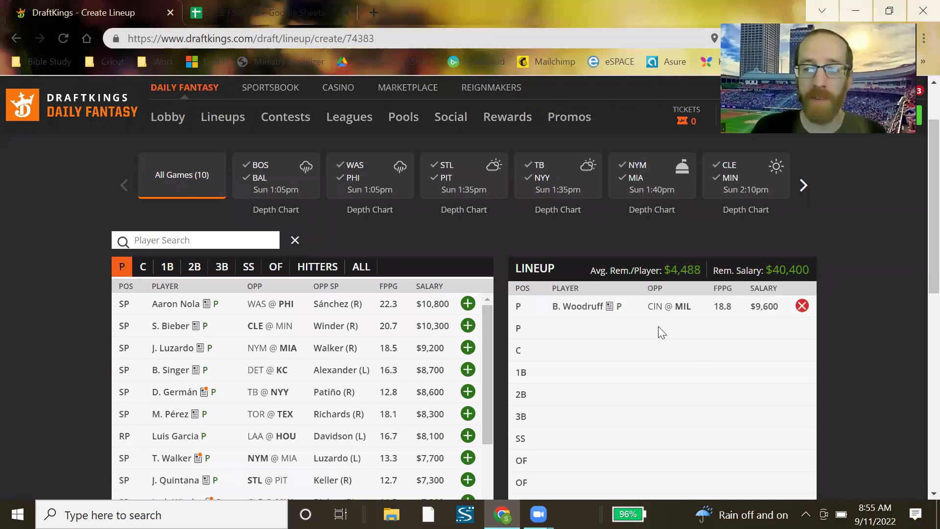
Review Shane Bieber's game log and add him to the lineup as the second pitcher
left_click(171, 326)
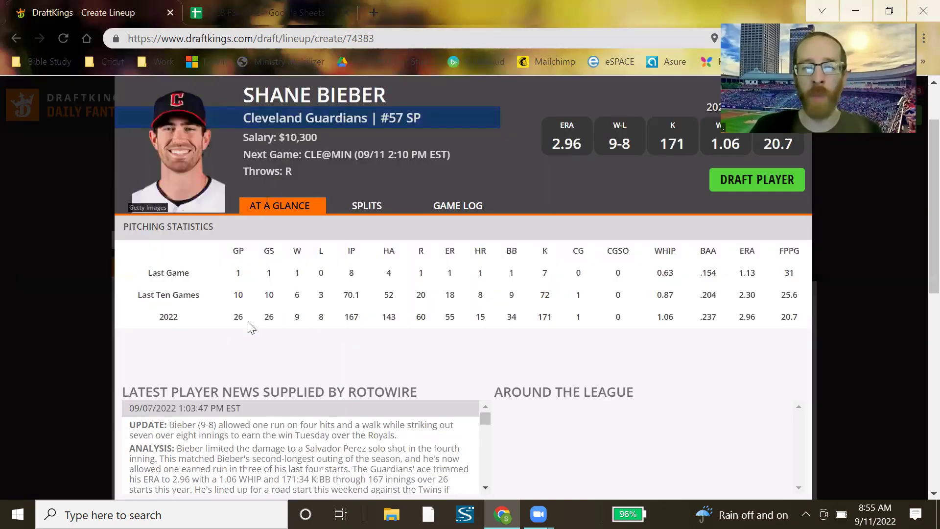
left_click(440, 213)
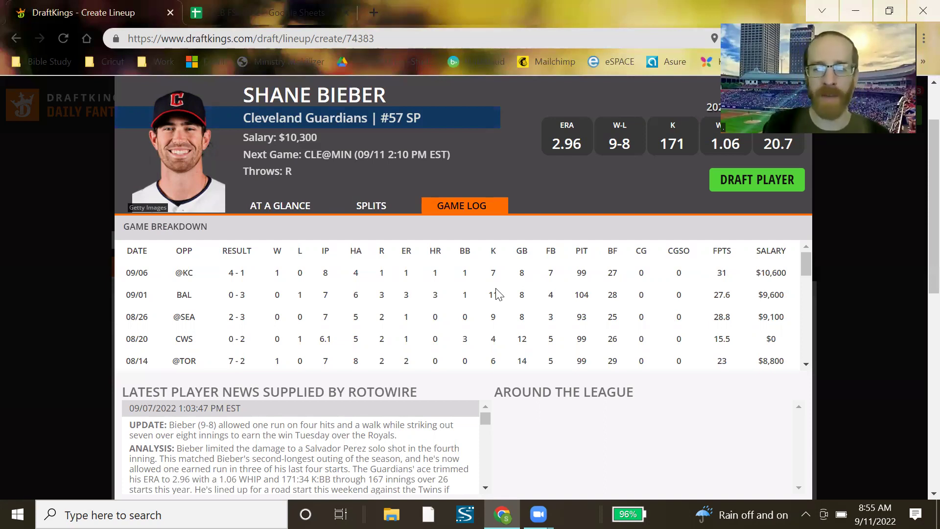
key("Escape")
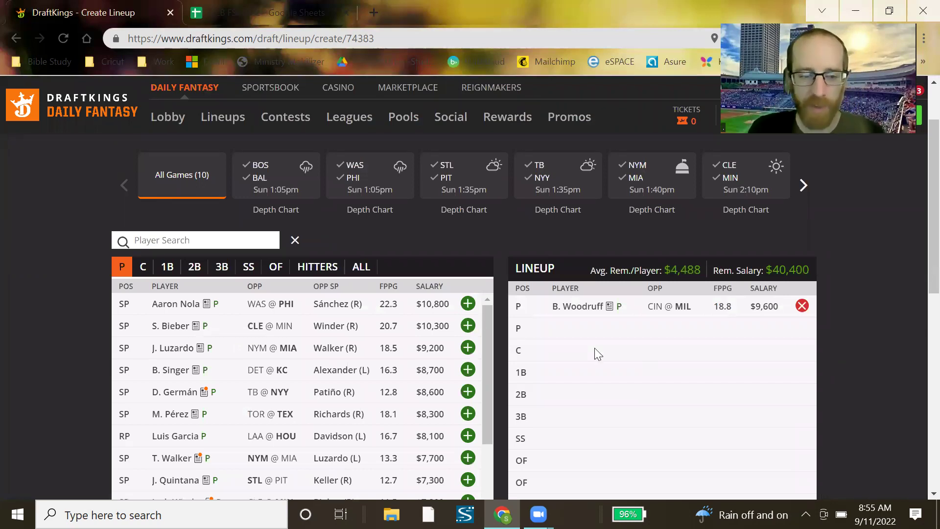
left_click(420, 327)
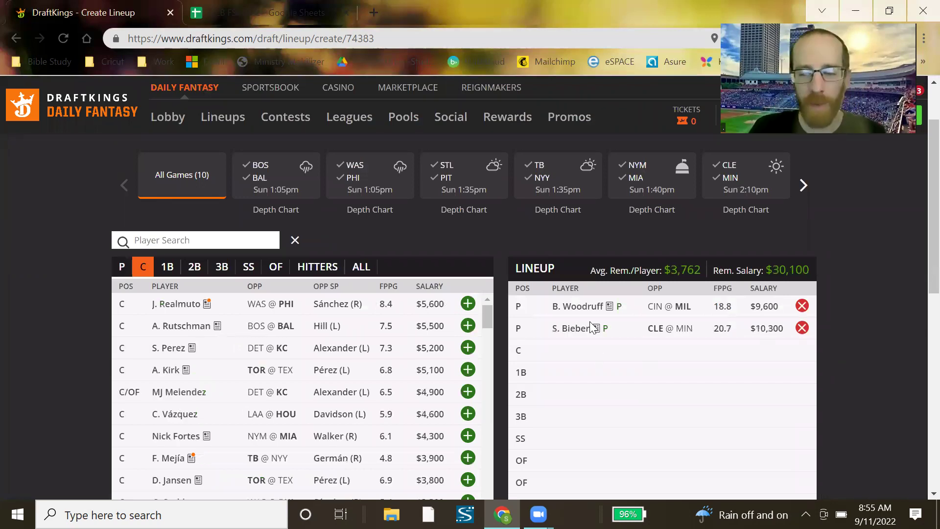
List the available pitchers again and check Perez in the spreadsheet's High tier
left_click(122, 267)
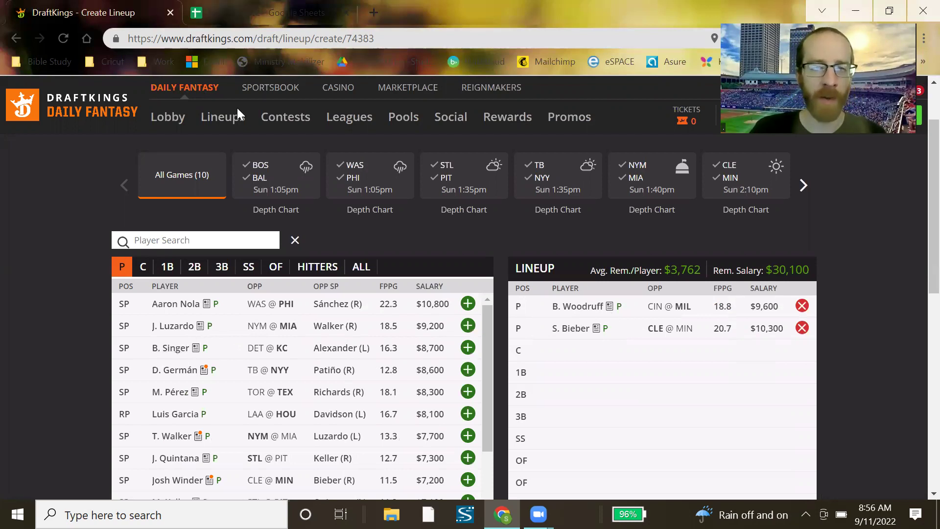
key("ctrl+Tab")
left_click(236, 317)
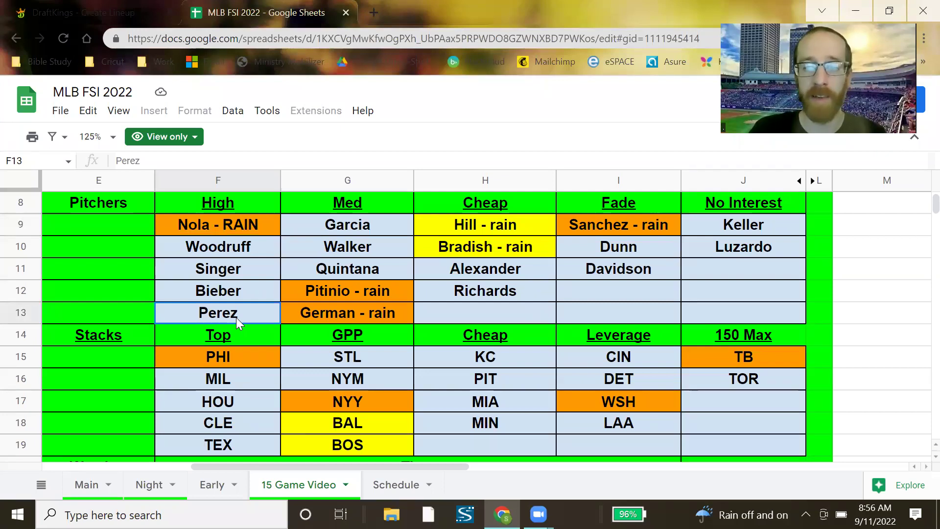
left_click(64, 9)
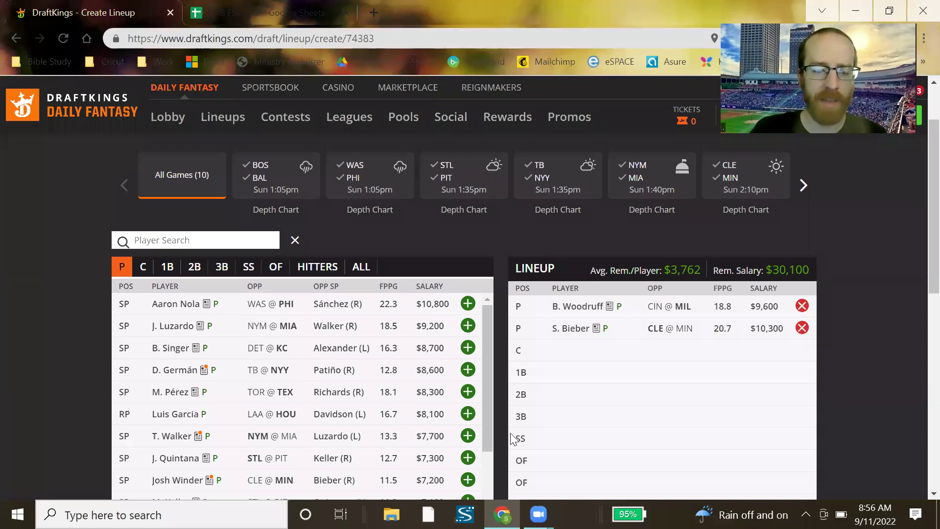
Examine Luis Garcia's Houston Astros game log, including his older starts
scroll(377, 340, "down", 1)
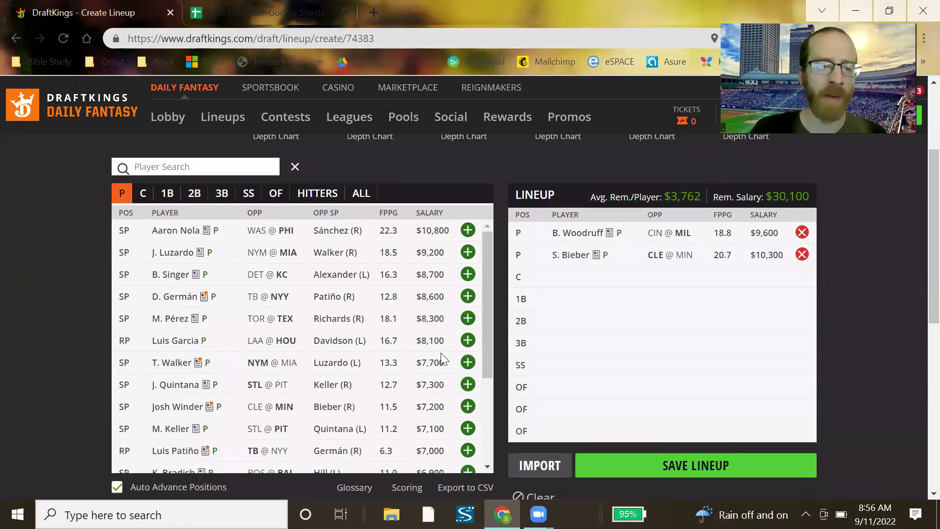
left_click(186, 342)
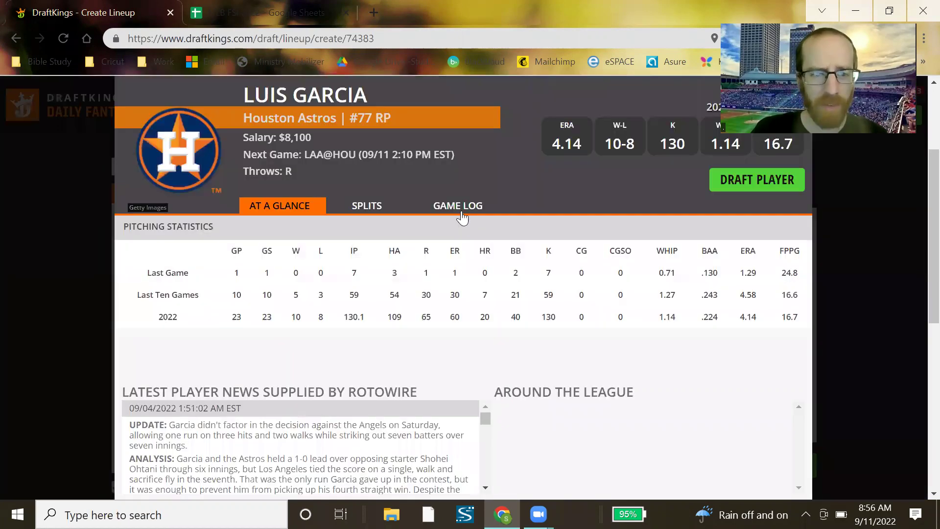
left_click(462, 208)
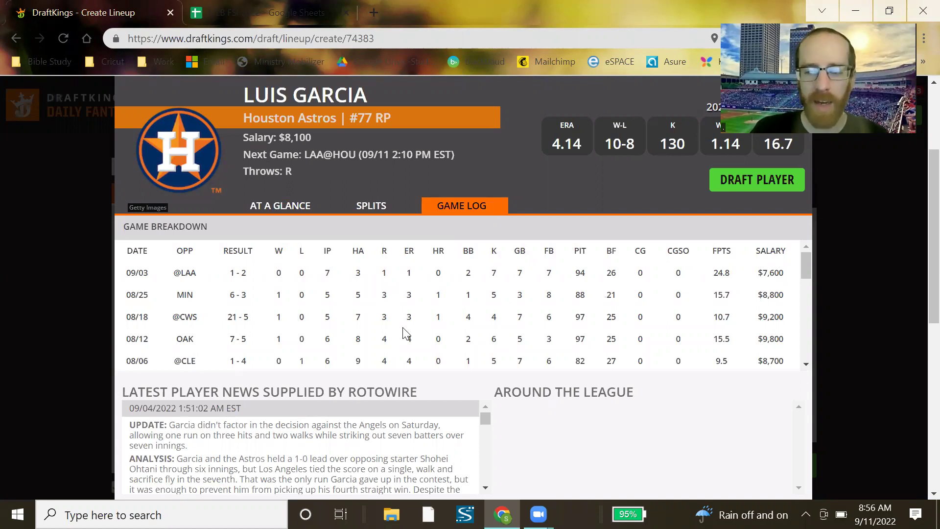
scroll(404, 333, "down", 4)
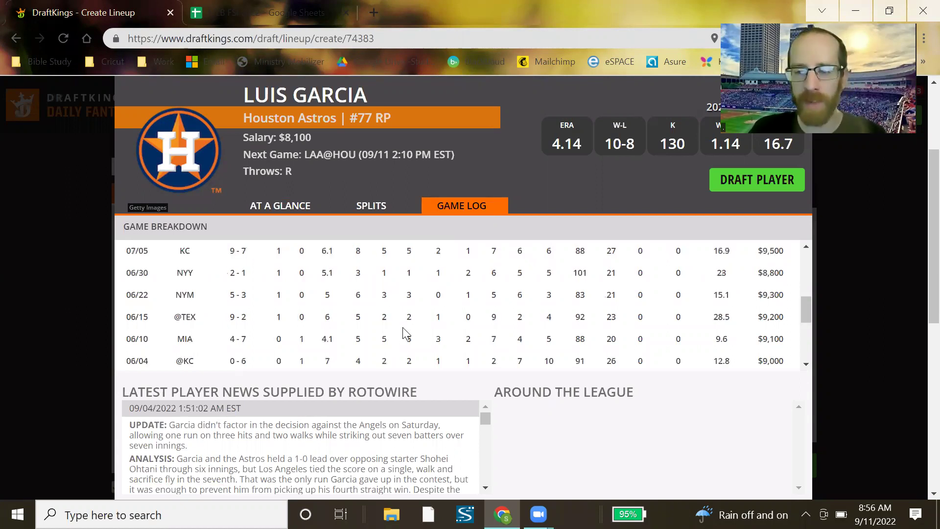
scroll(403, 329, "down", 3)
scroll(406, 333, "up", 8)
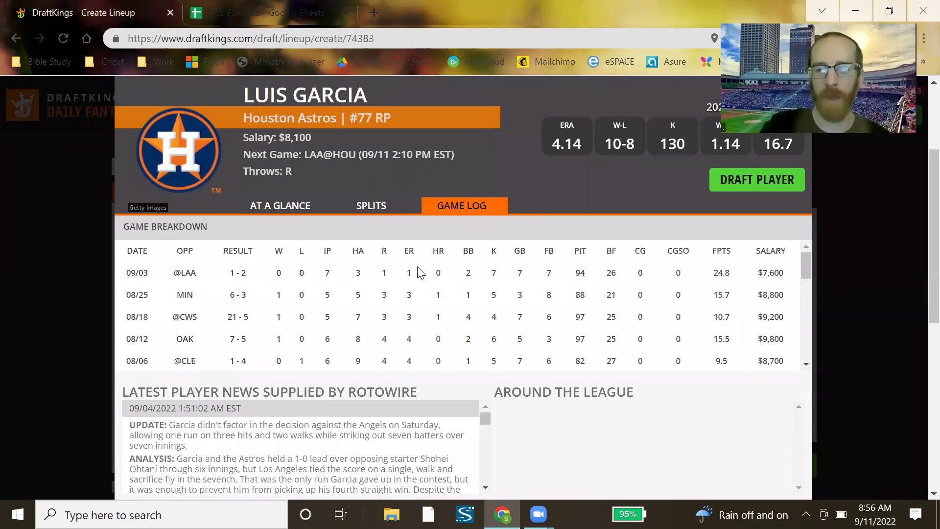
key("Escape")
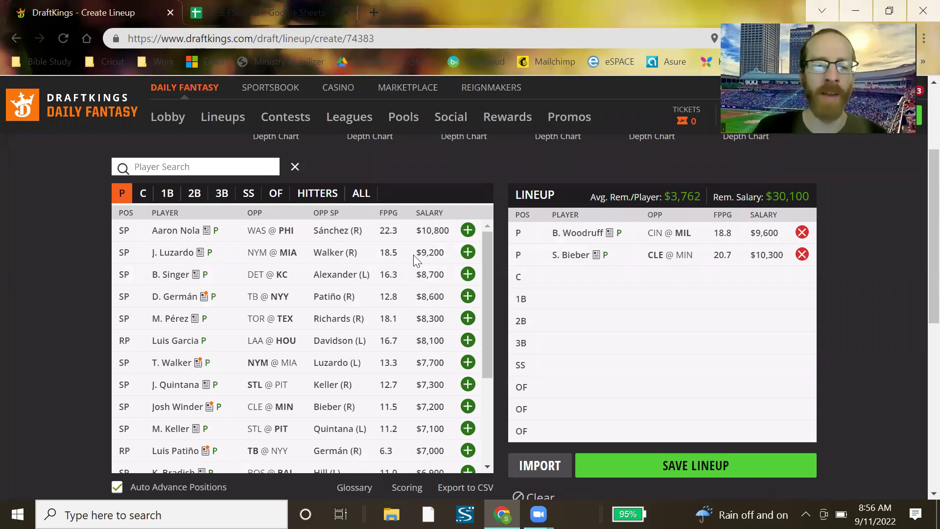
Go through the spreadsheet's Med and Cheap pitchers, selecting the Walker, Pitinio and Hill cells
key("ctrl+Tab")
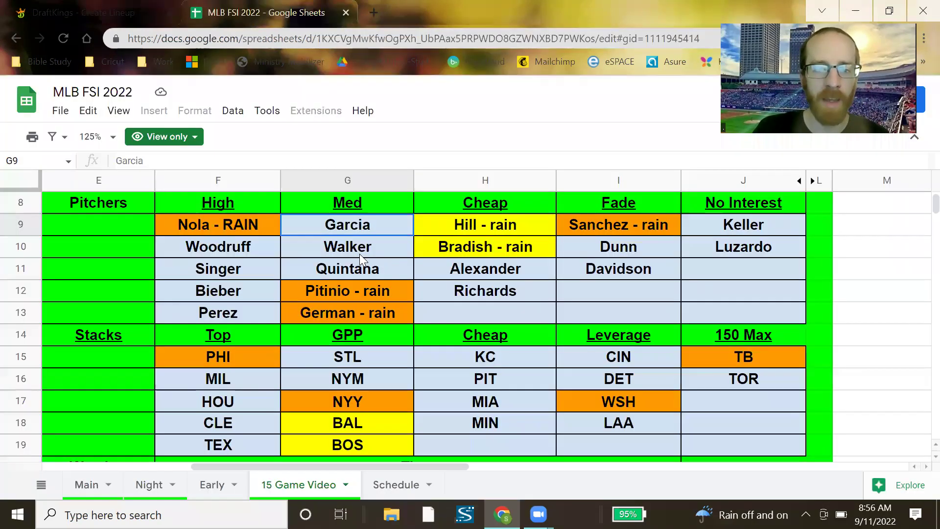
left_click(352, 249)
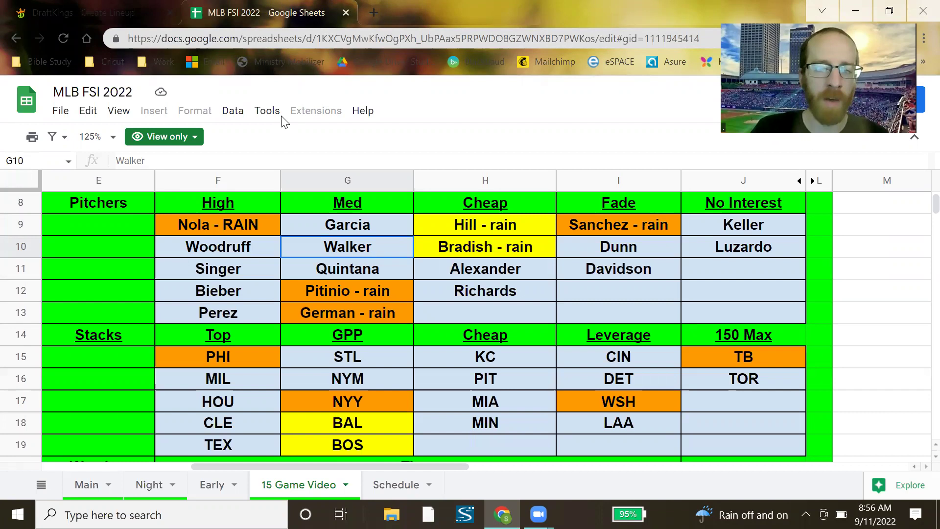
key("ctrl+Tab")
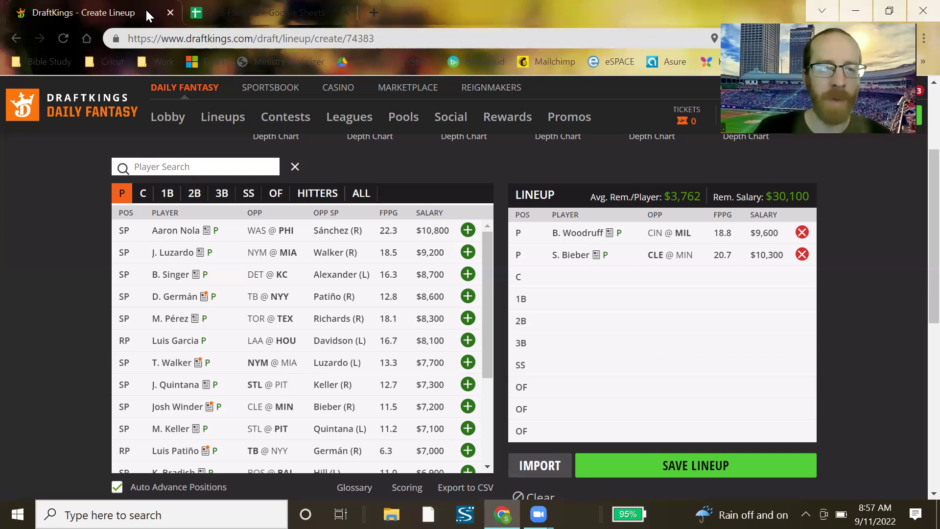
key("ctrl+Tab")
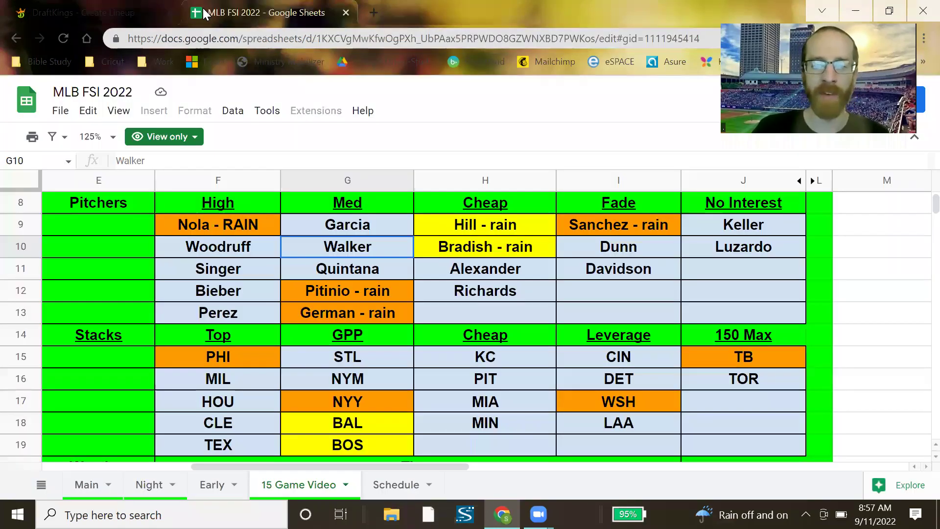
left_click(342, 294)
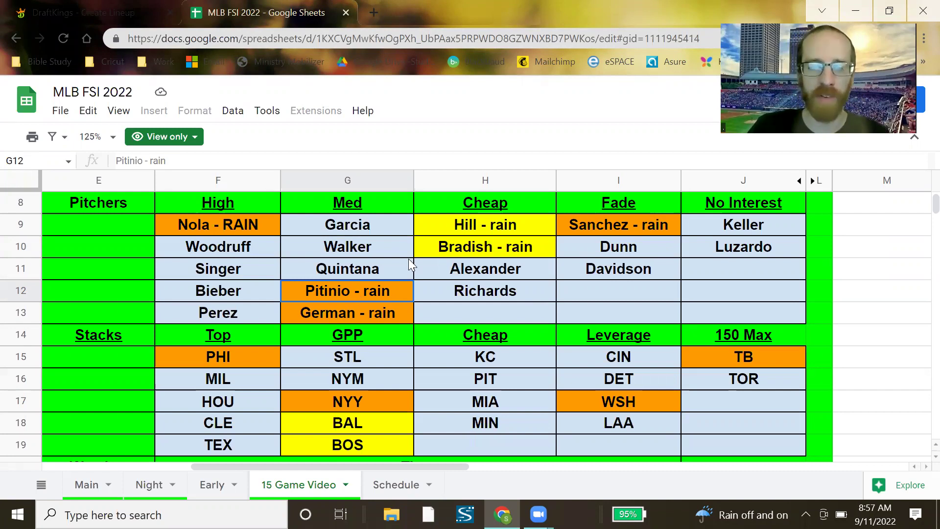
left_click(469, 230)
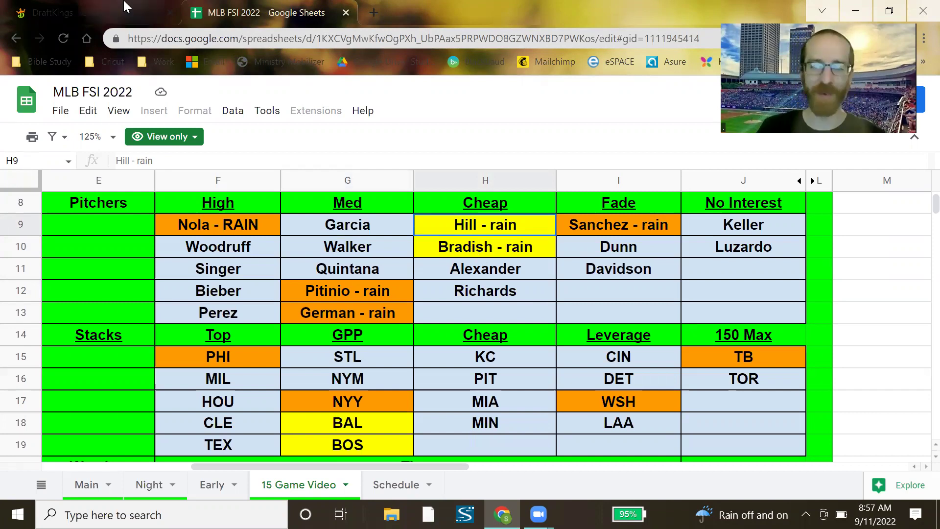
Compare the lowest-salaried pitchers on DraftKings with the spreadsheet's Cheap and Fade columns
left_click(141, 7)
scroll(251, 364, "down", 3)
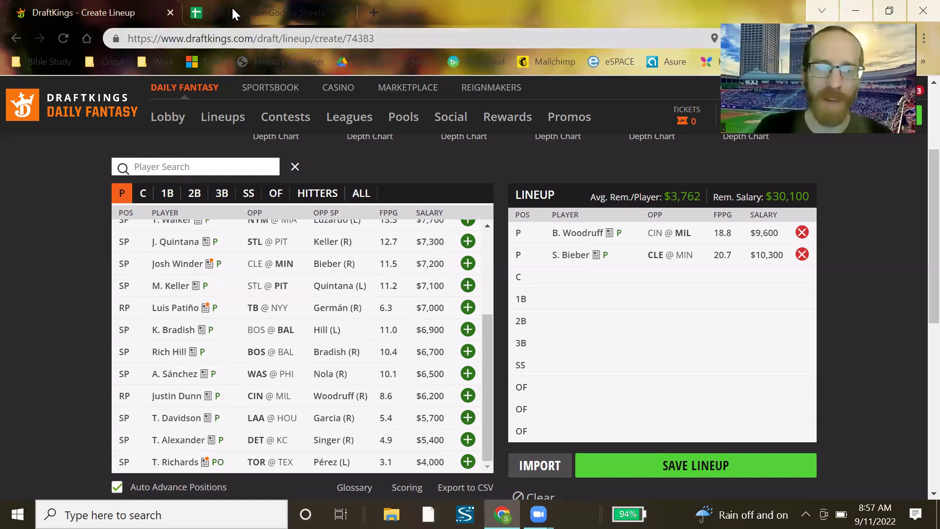
key("ctrl+Tab")
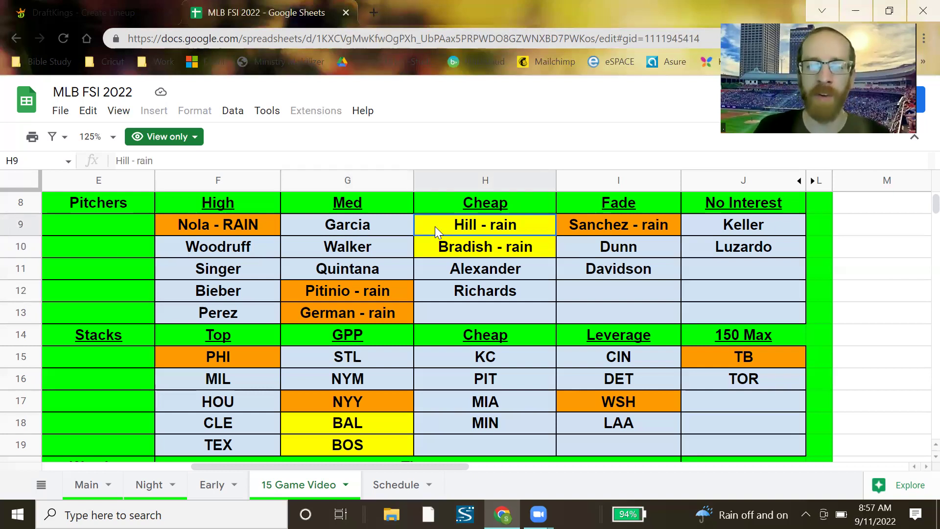
left_click(133, 7)
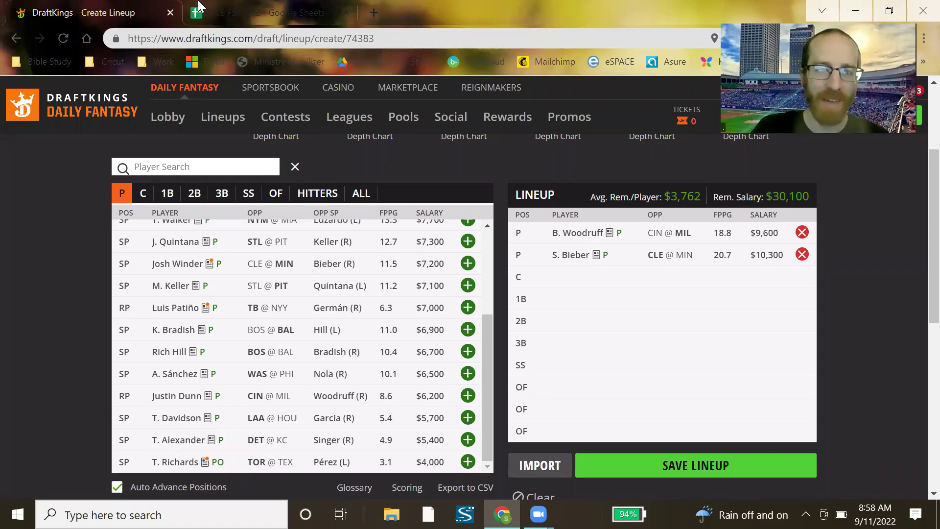
Highlight the spreadsheet's High-tier pitchers from Woodruff to Perez, cells F10:F13
left_click(198, 7)
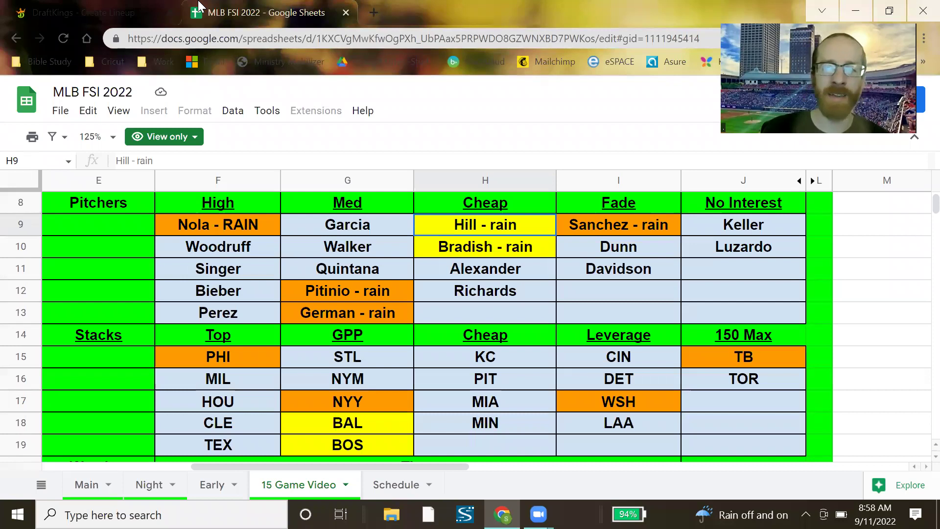
left_click_drag(233, 251, 244, 316)
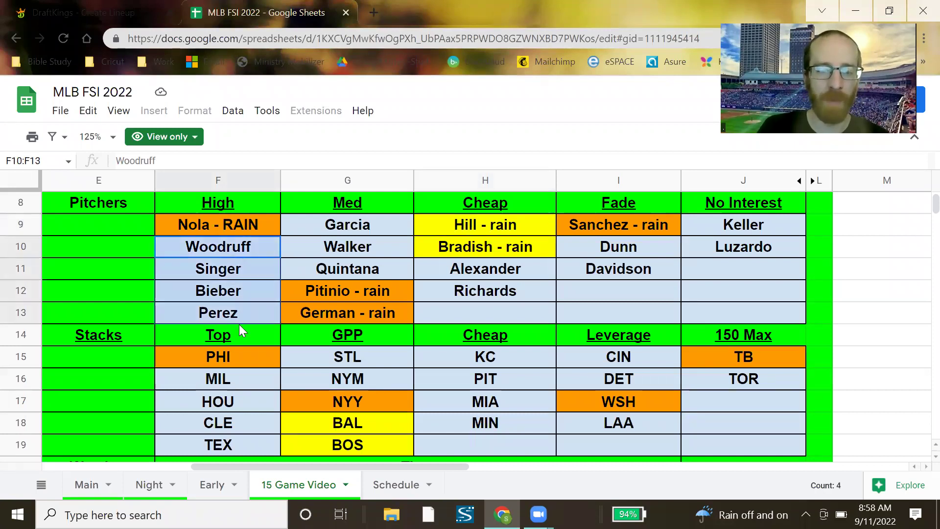
Select the Garcia cell in the Med column, then switch to DraftKings and review the pitcher list up to its highest salaries
left_click(319, 230)
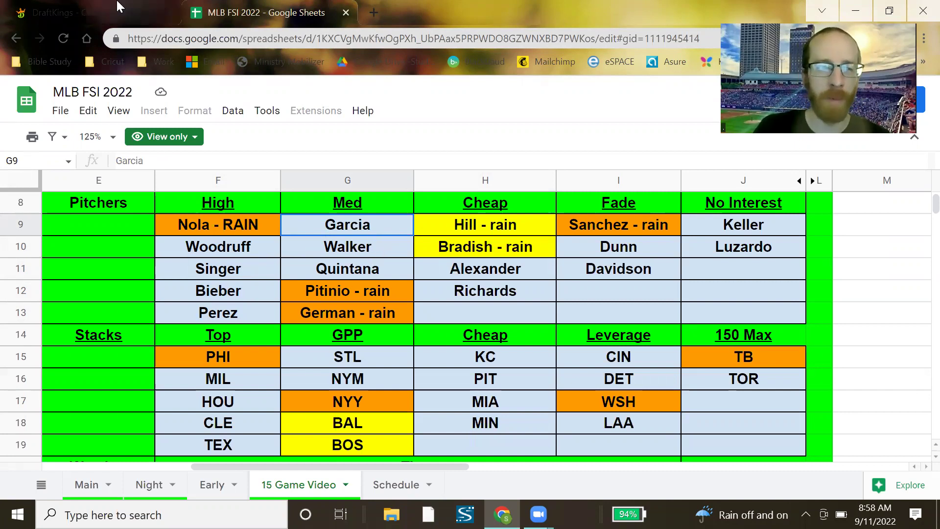
key("ctrl+Tab")
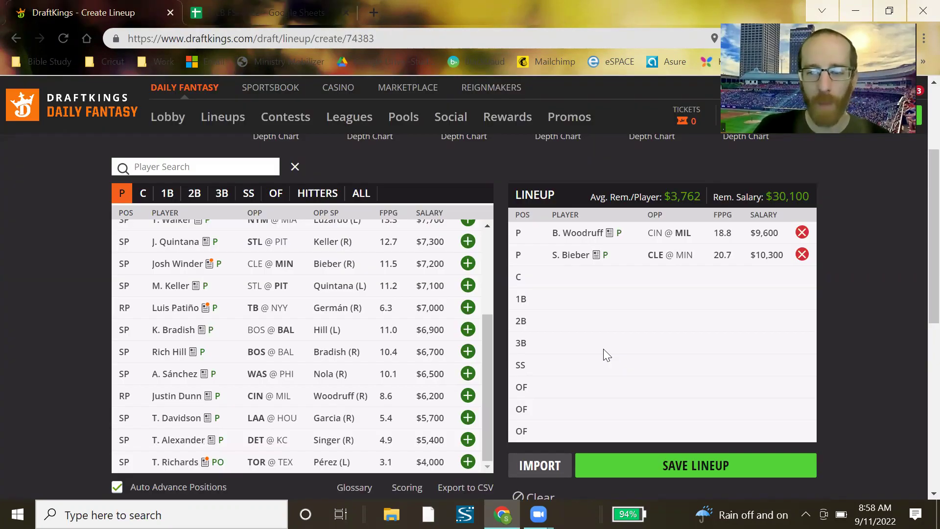
scroll(473, 391, "up", 2)
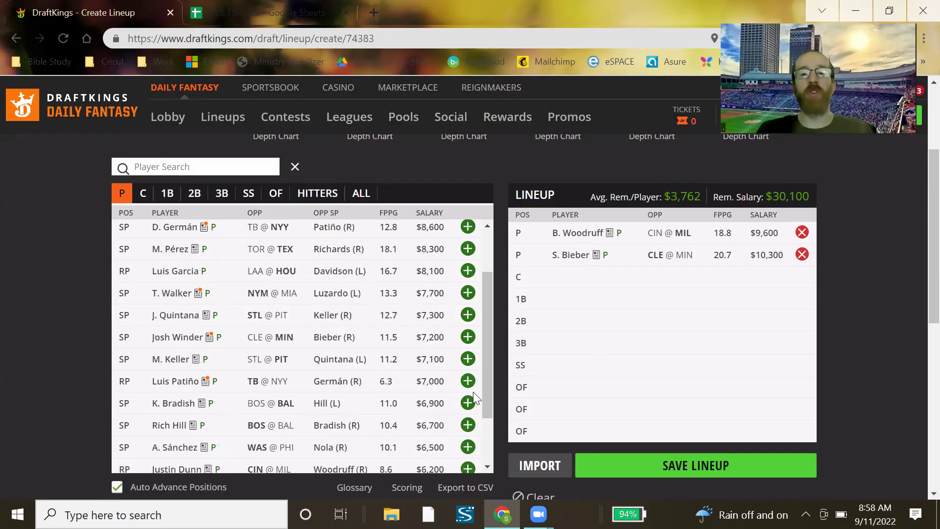
scroll(472, 397, "up", 2)
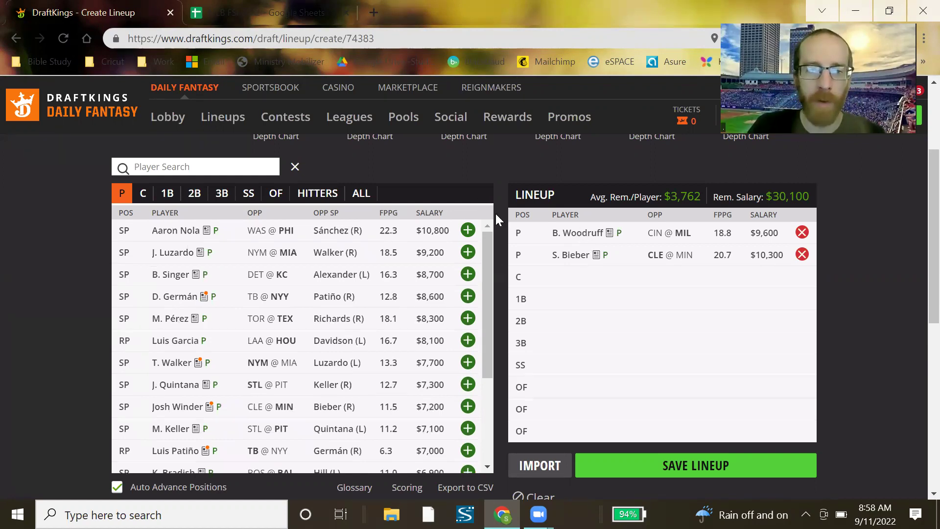
Return to the tier spreadsheet and go through the Top stacks, selecting the PHI and MIL cells
left_click(268, 12)
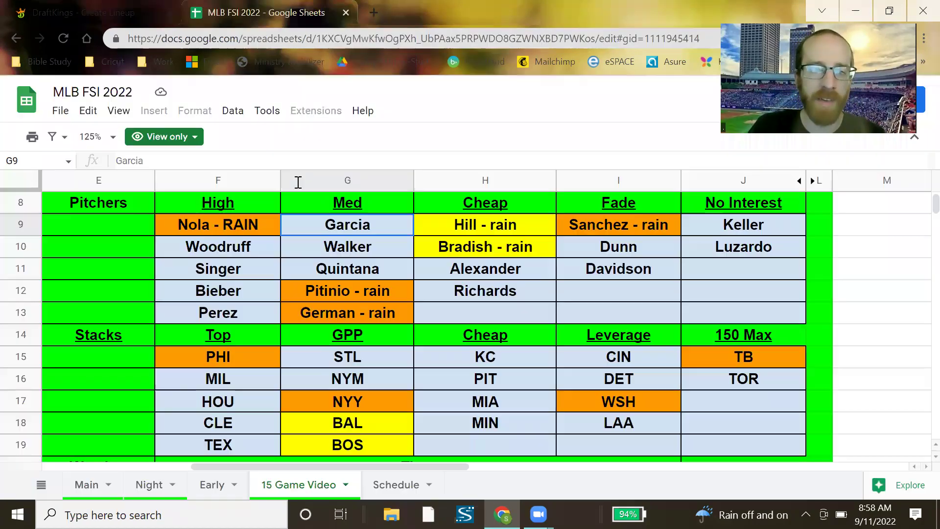
left_click(238, 354)
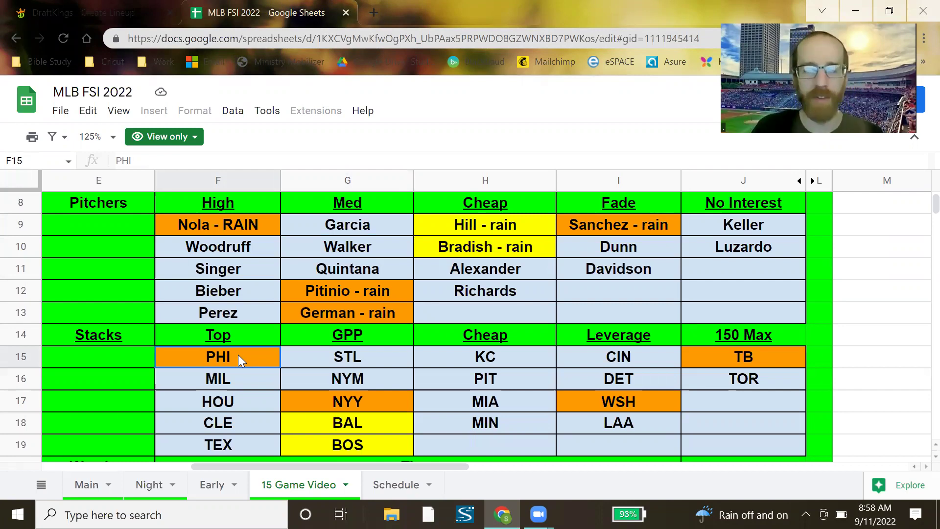
left_click(253, 378)
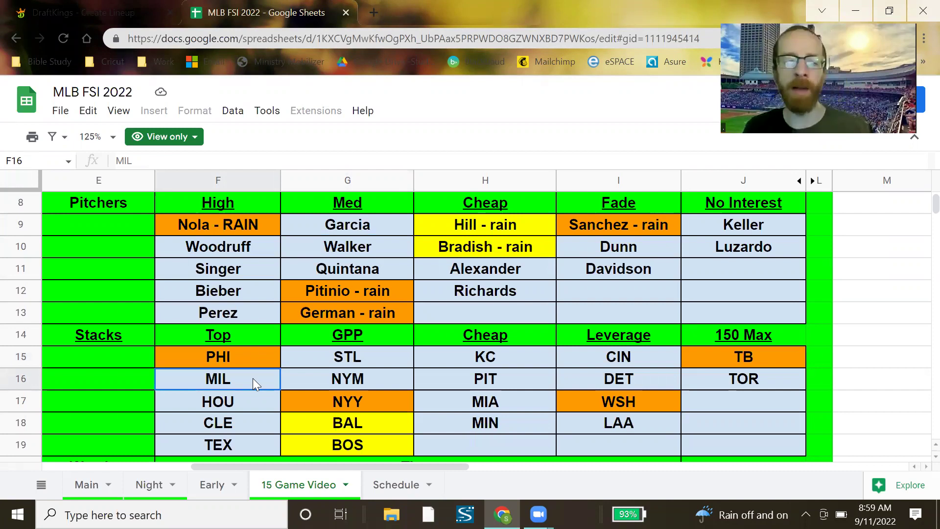
left_click(241, 362)
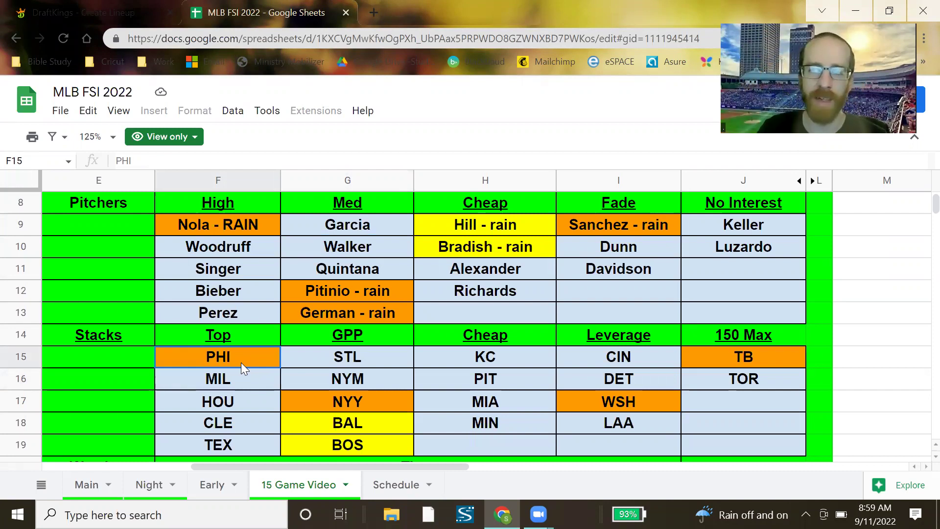
left_click(238, 375)
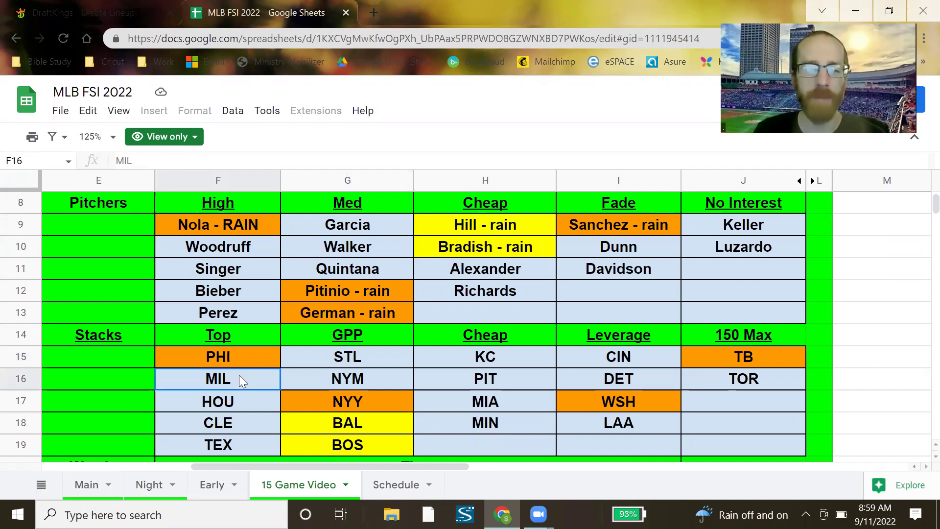
Switch to DraftKings and filter the player pool to MIL hitters from the CIN @ MIL game
key("ctrl+Tab")
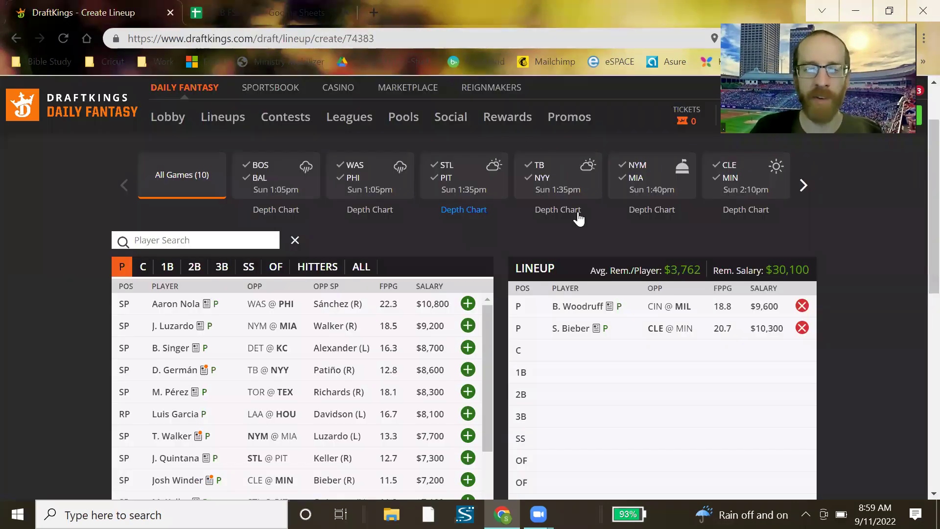
left_click(802, 194)
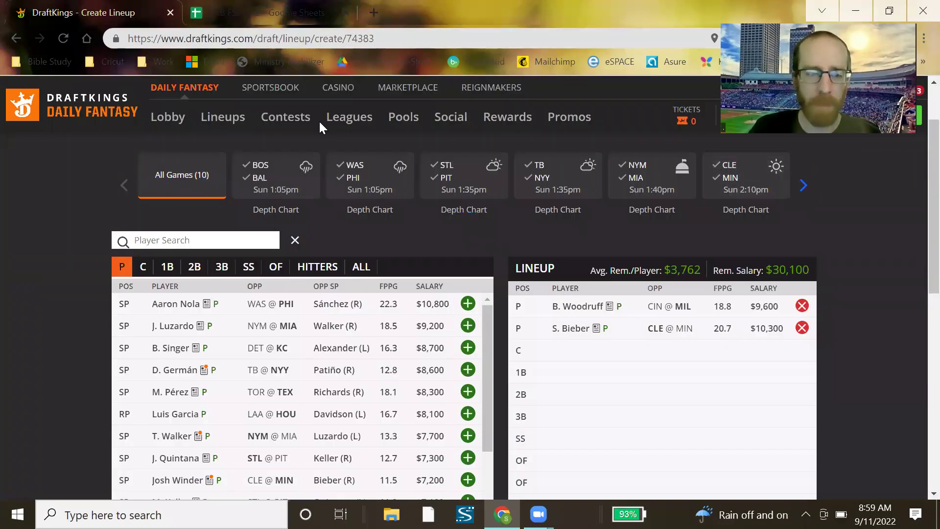
left_click(352, 183)
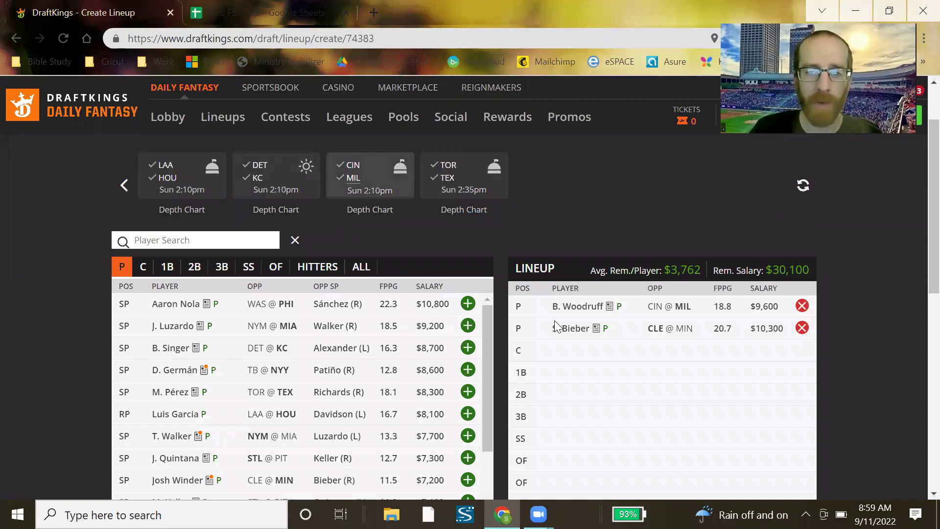
scroll(315, 199, "down", 1)
left_click(317, 193)
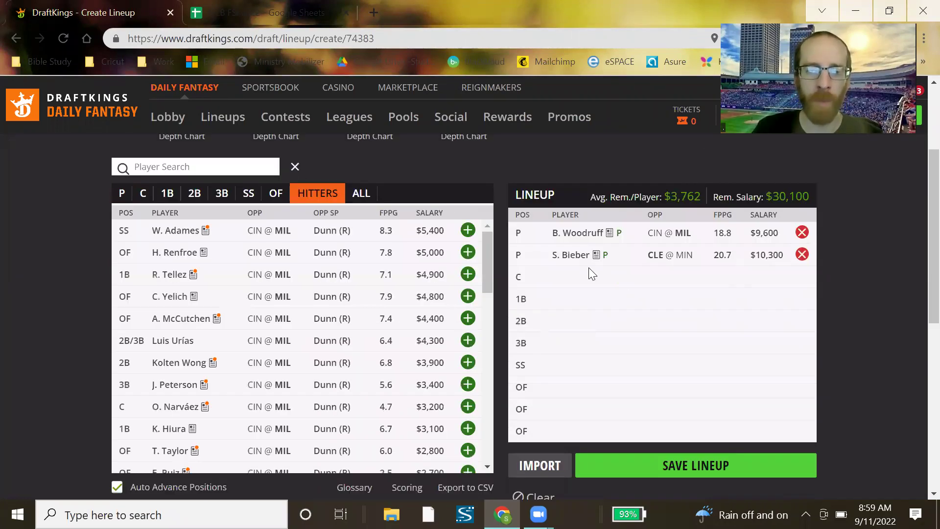
Add Milwaukee hitters R. Tellez, C. Yelich, Kolten Wong and H. Renfroe to the lineup
left_click(467, 274)
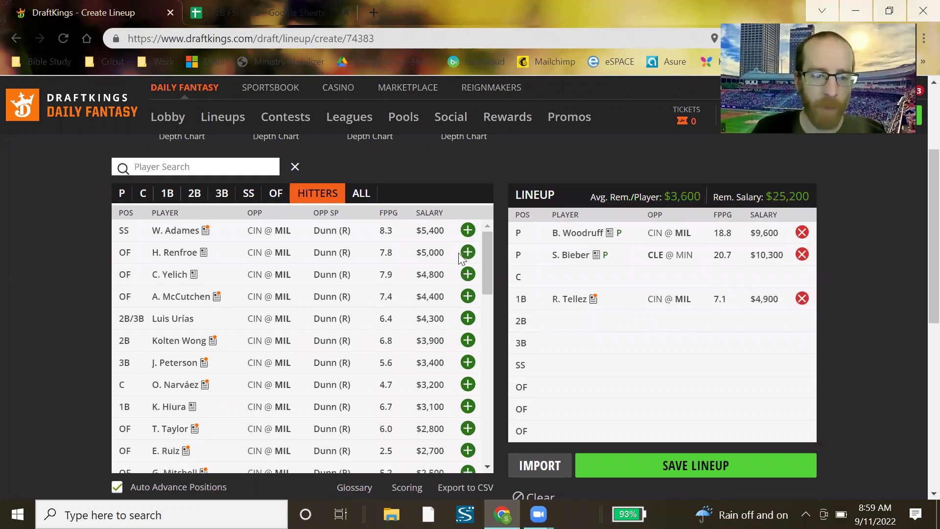
left_click(467, 274)
left_click(468, 318)
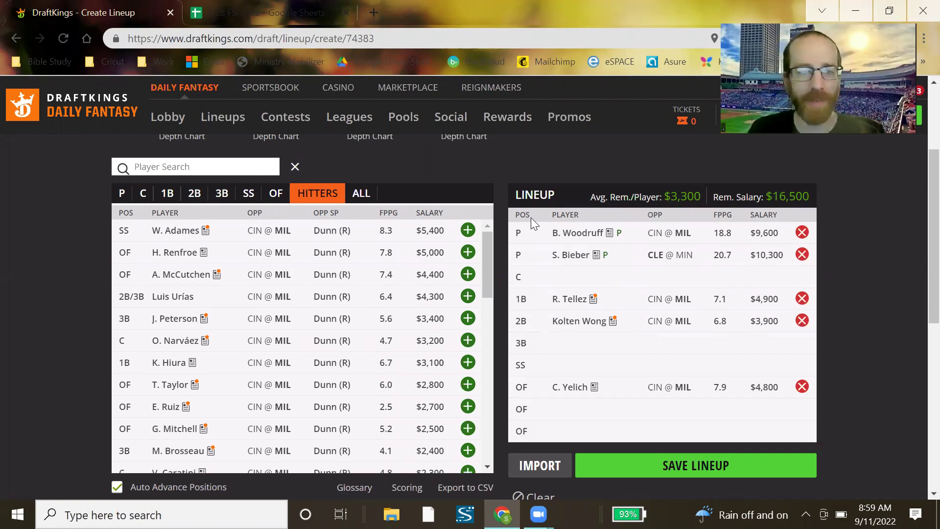
left_click(468, 252)
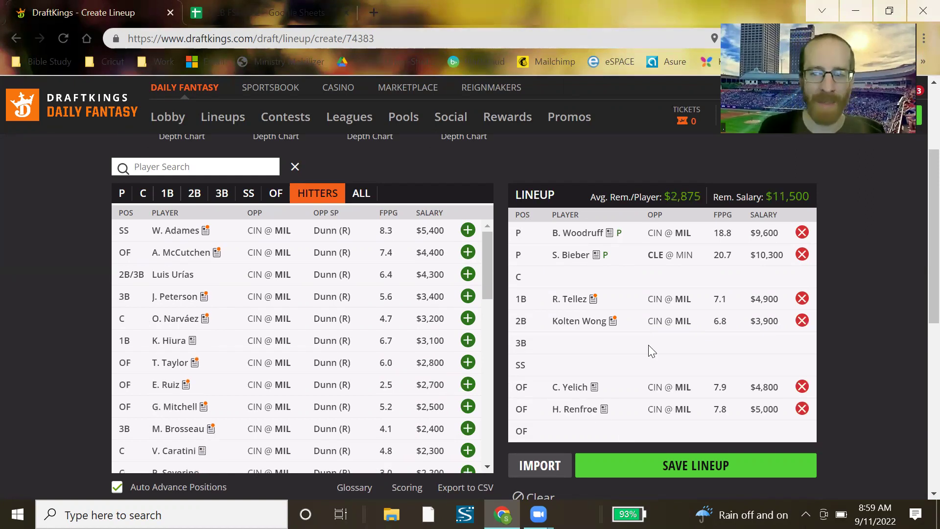
Remove S. Bieber from the lineup, clear the MIL filter and add Luis Garcia of HOU as the second pitcher
left_click(801, 254)
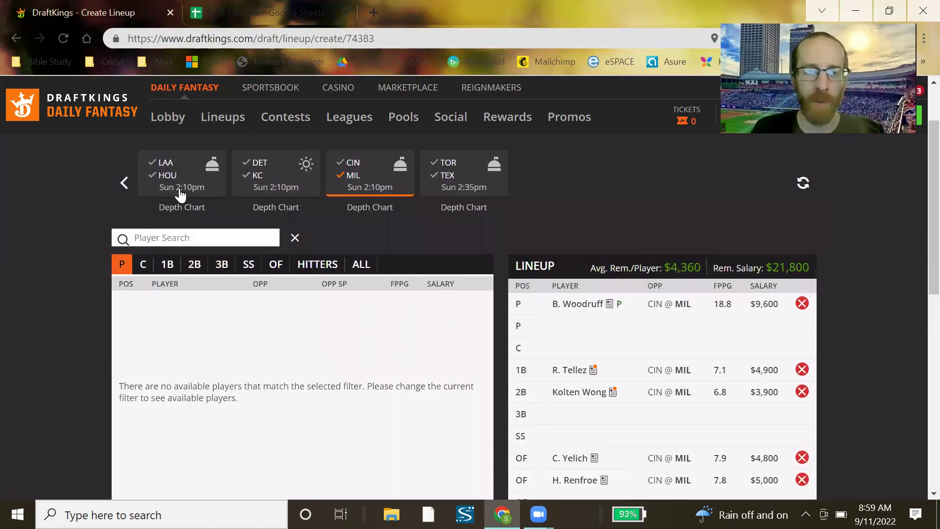
left_click(344, 186)
left_click(126, 185)
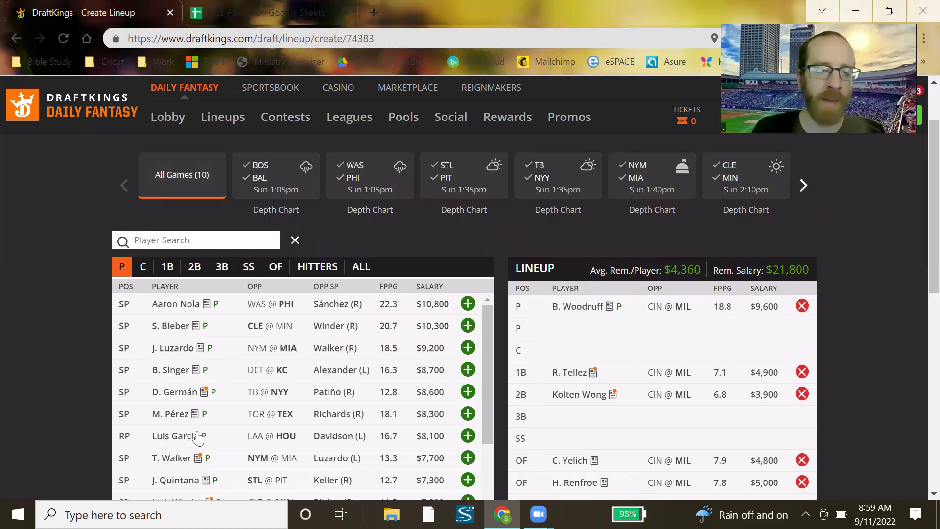
left_click(468, 435)
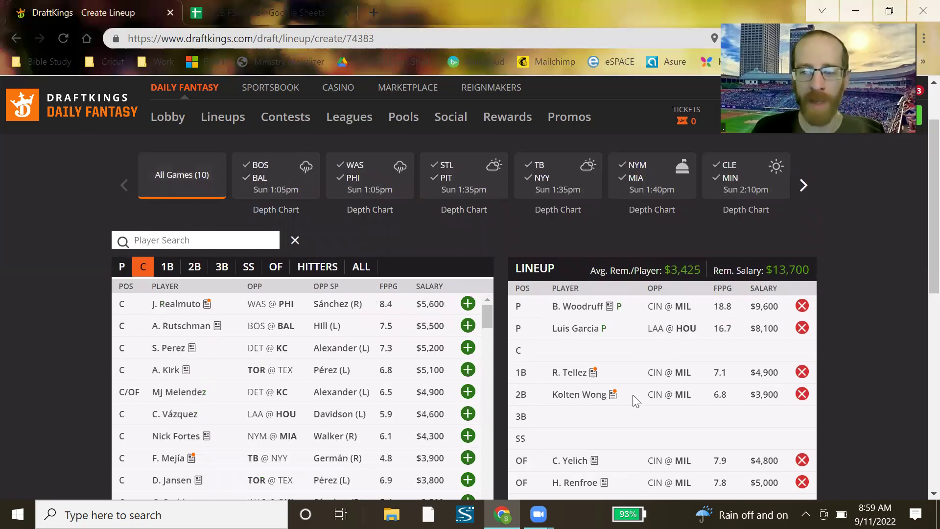
scroll(634, 392, "down", 1)
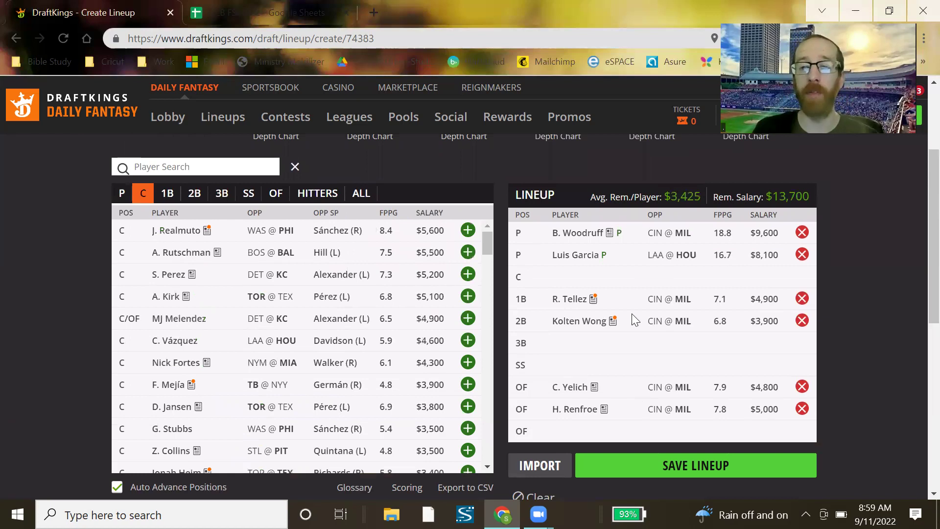
Check the Cheap stacks in the spreadsheet, selecting the KC cell, and return to the DraftKings lineup
left_click(319, 6)
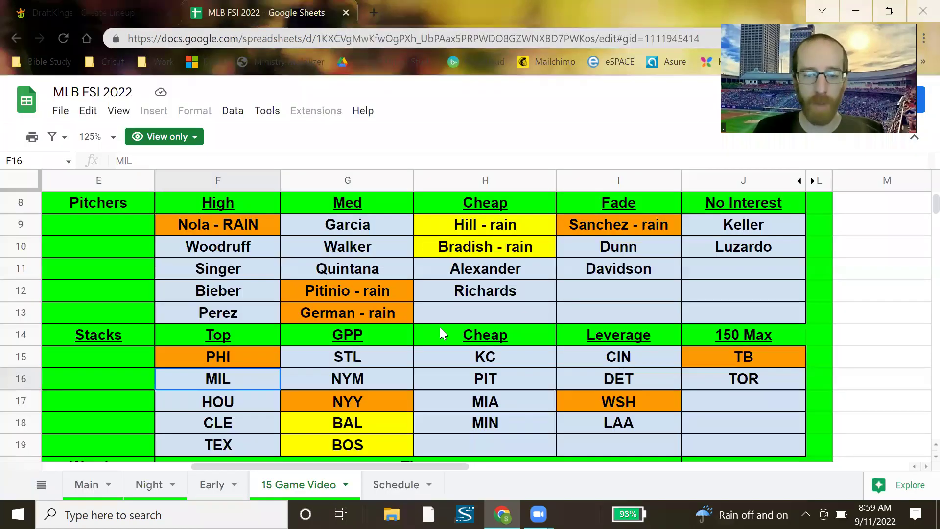
left_click(471, 361)
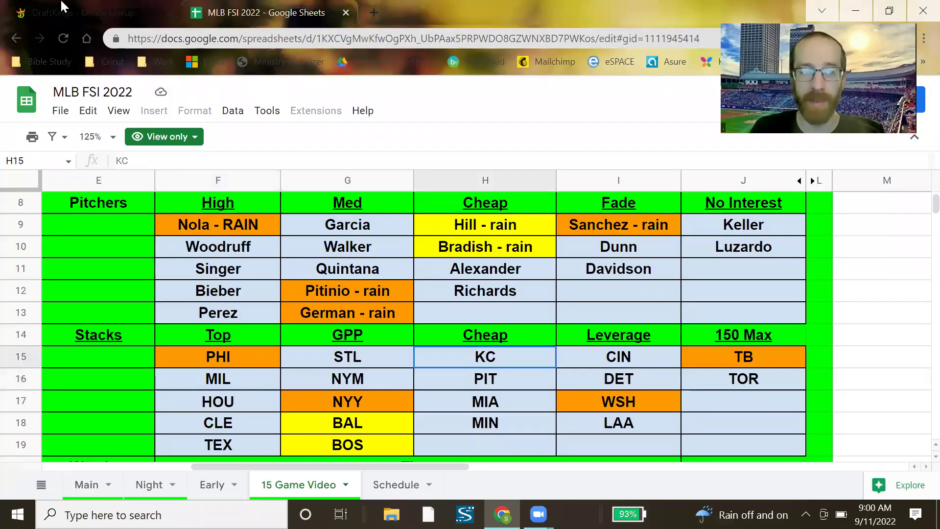
mouse_move(67, 7)
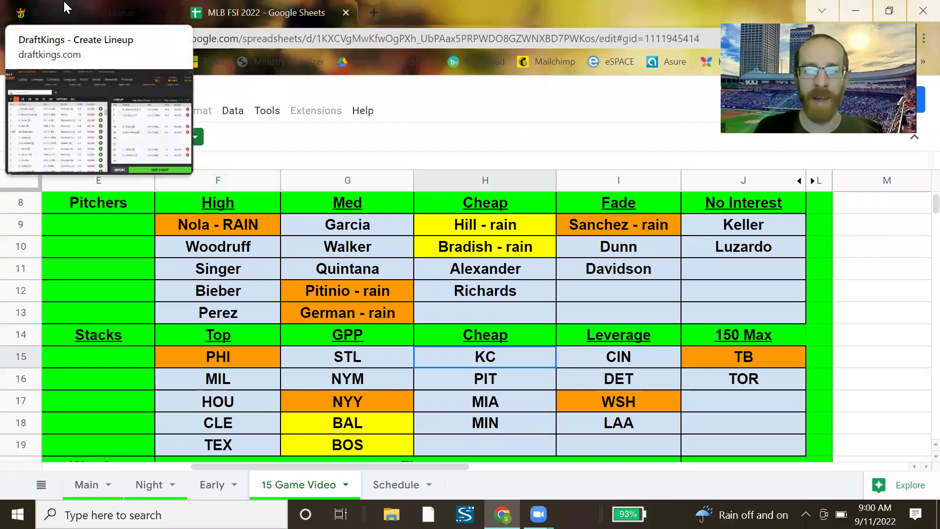
left_click(67, 7)
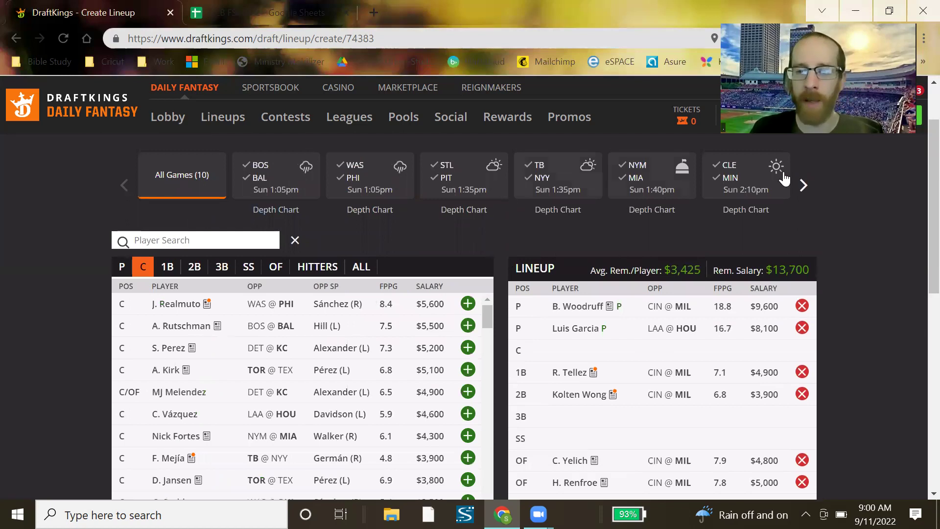
Filter the player pool to KC hitters from the DET @ KC game and add H. Dozier at third base
left_click(802, 185)
left_click(257, 186)
left_click(318, 268)
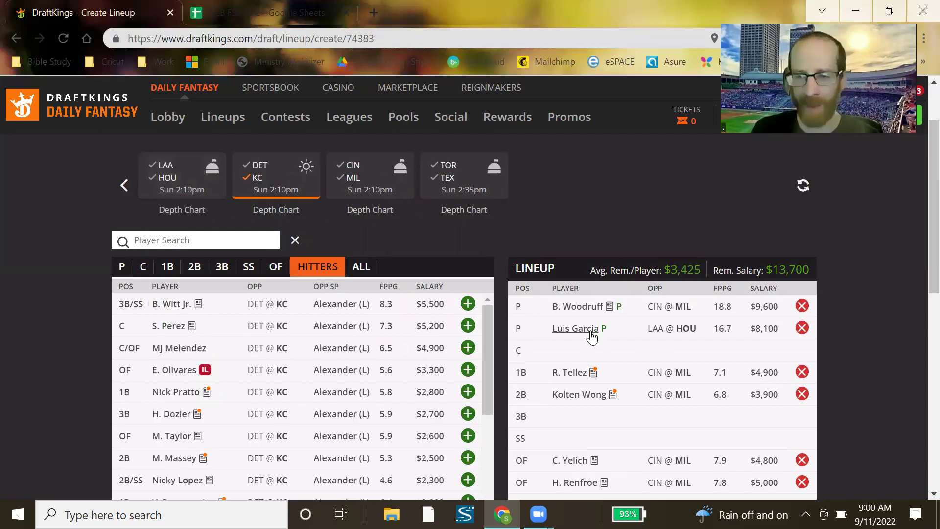
scroll(591, 335, "down", 1)
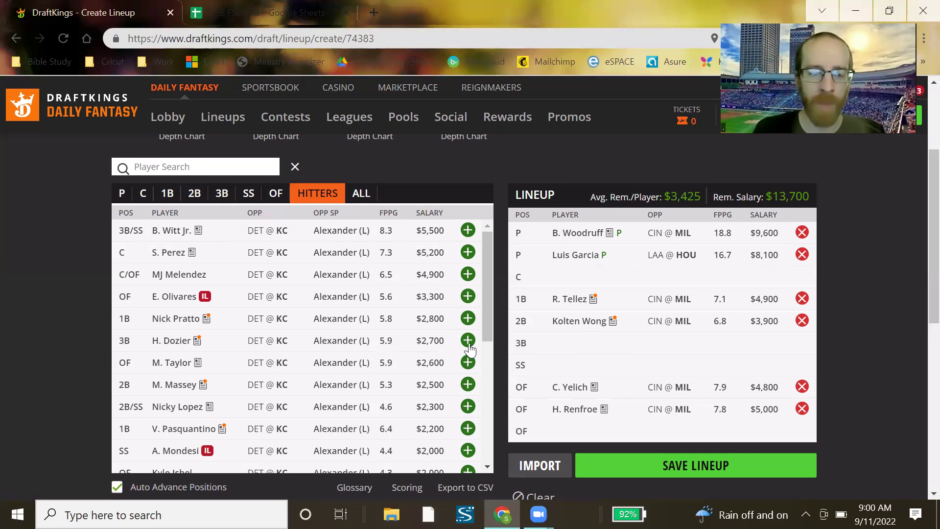
left_click(468, 341)
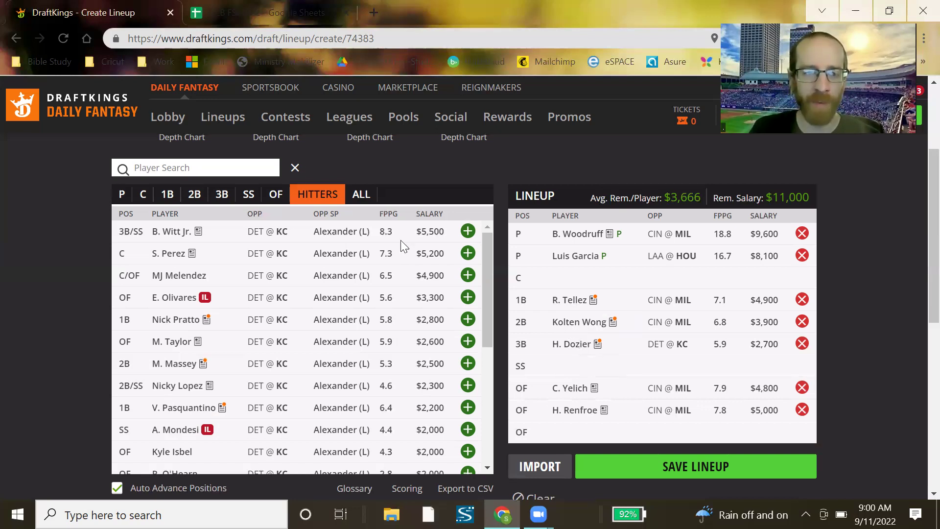
Clear the KC filter and browse first basemen from all games, down through the $2,400 salaries
scroll(248, 179, "up", 2)
left_click(169, 267)
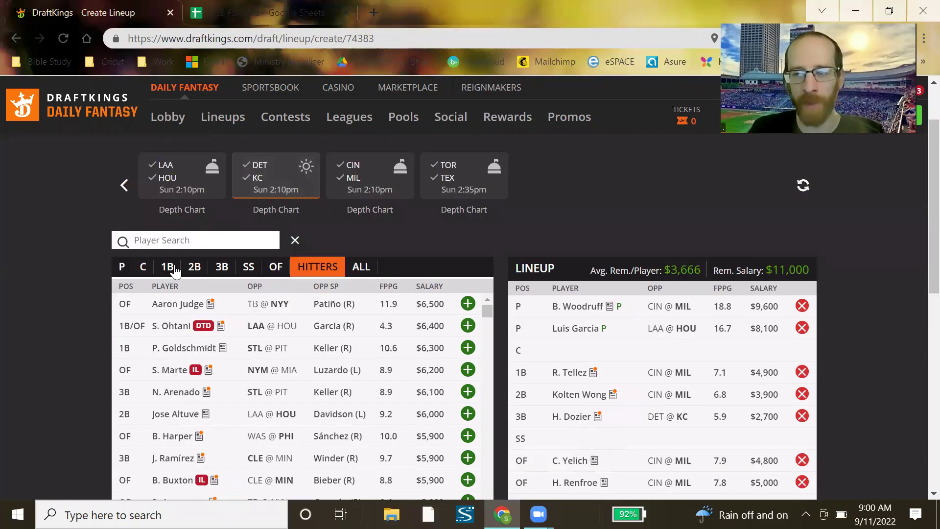
left_click(612, 359)
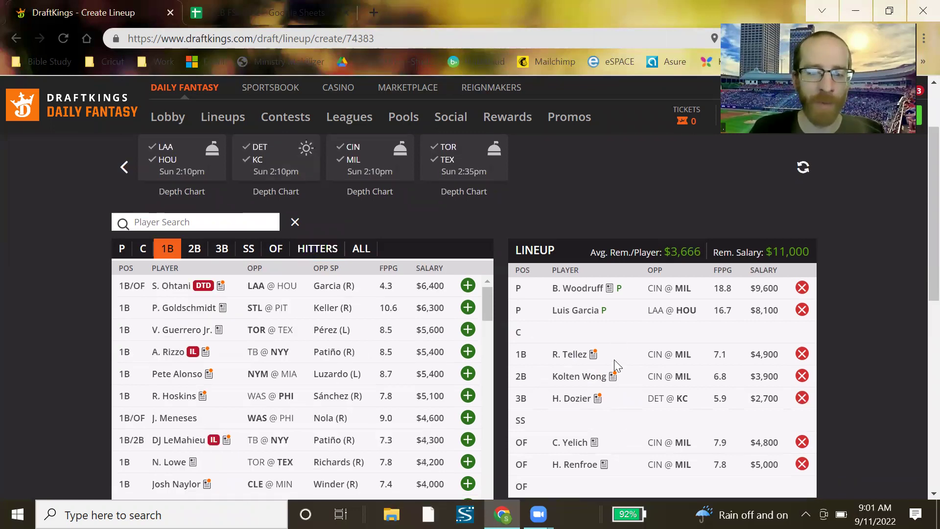
scroll(582, 308, "down", 1)
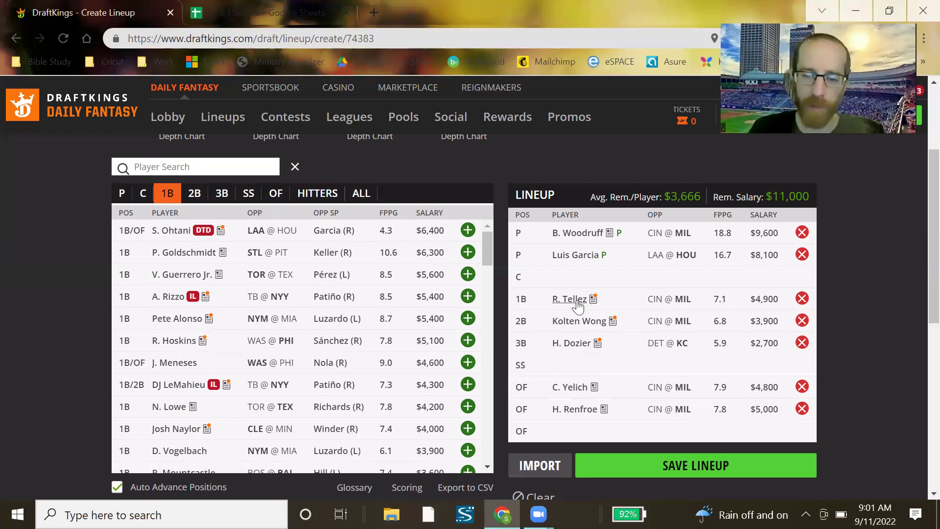
scroll(421, 377, "down", 1)
scroll(397, 396, "down", 4)
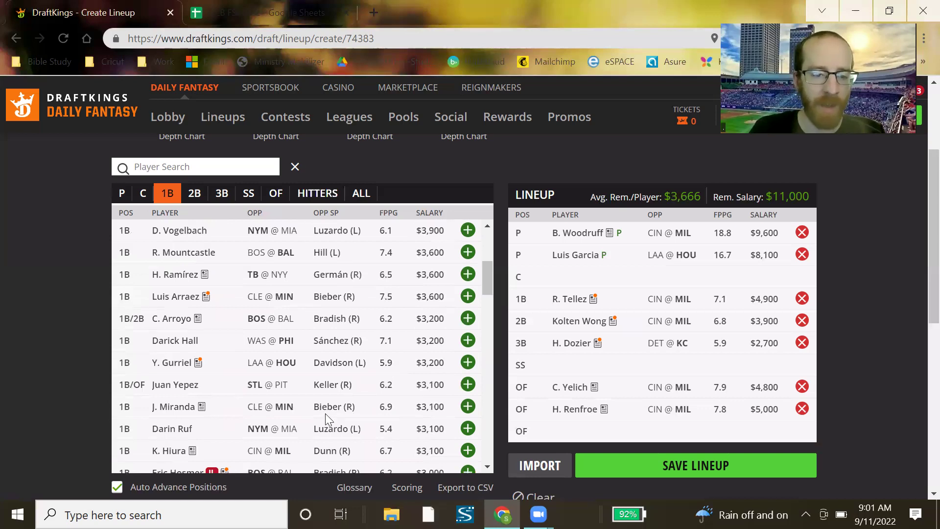
scroll(322, 415, "down", 3)
scroll(323, 420, "down", 4)
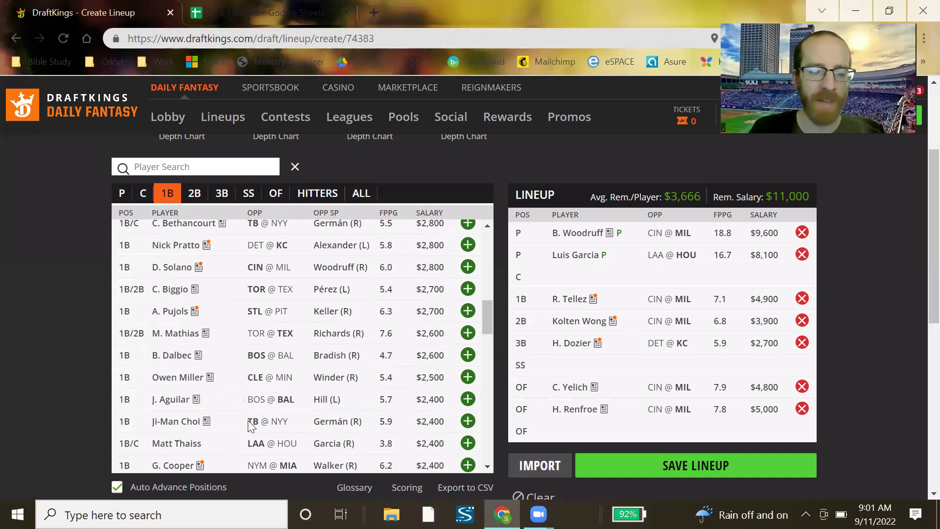
scroll(211, 274, "up", 10)
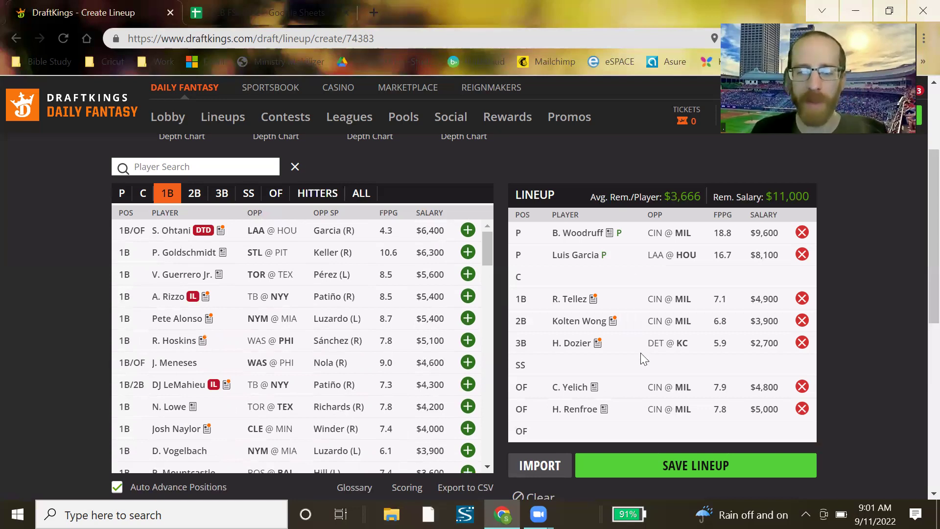
scroll(596, 260, "down", 1)
scroll(631, 284, "up", 1)
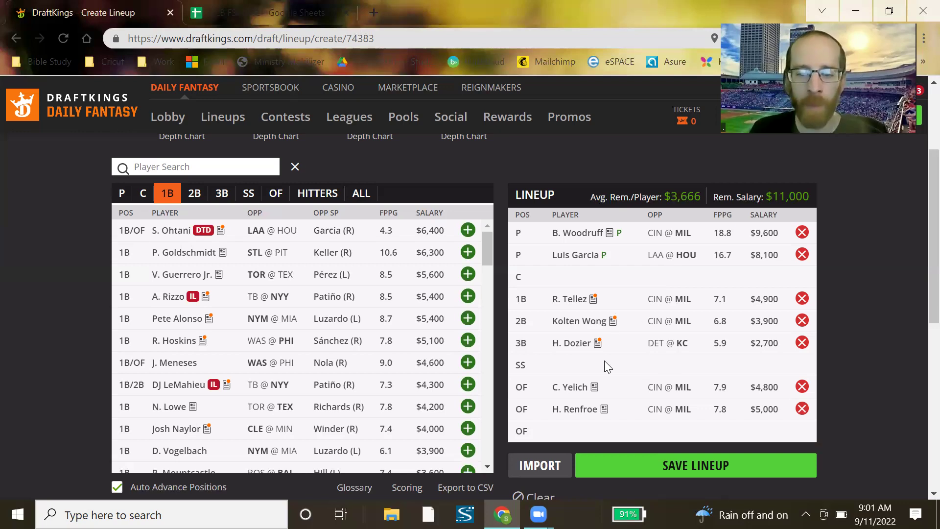
scroll(541, 407, "down", 1)
scroll(436, 195, "up", 1)
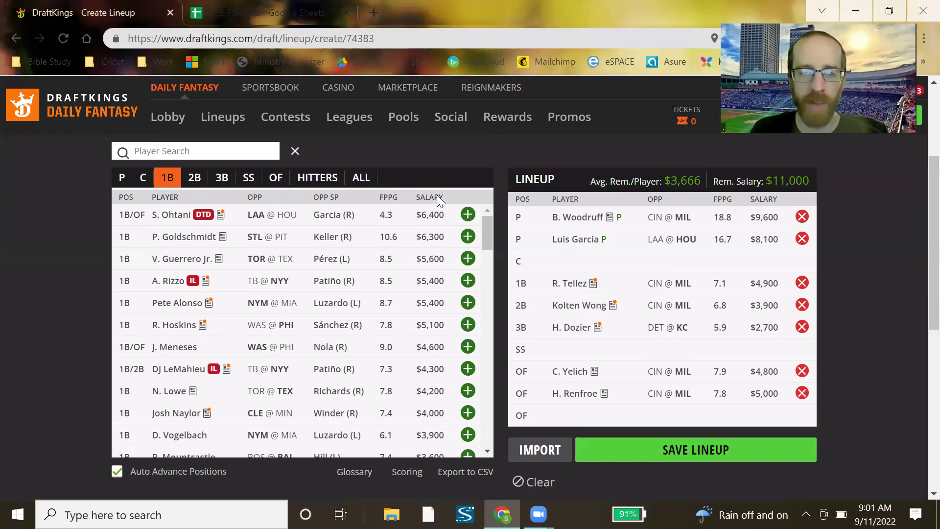
Filter the player pool to HOU hitters and remove R. Tellez and Kolten Wong from the lineup
scroll(176, 181, "up", 1)
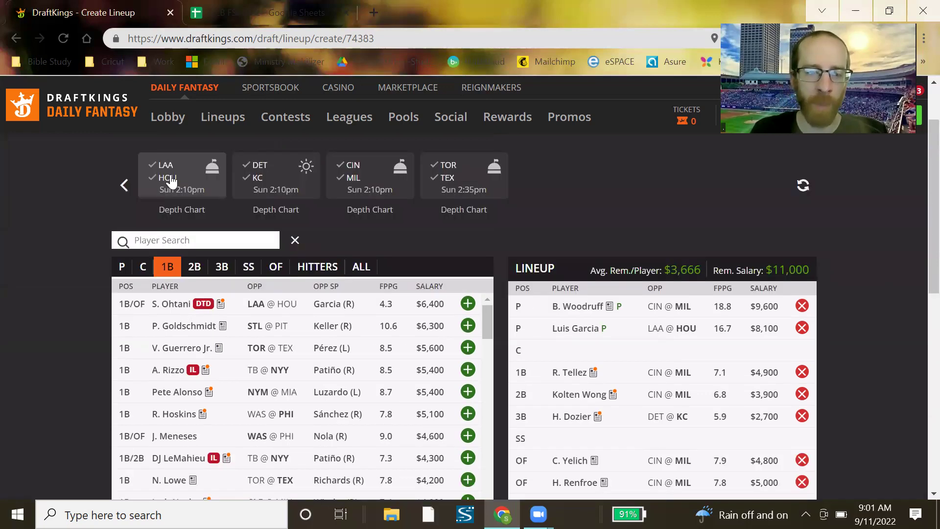
left_click(308, 273)
scroll(363, 237, "down", 1)
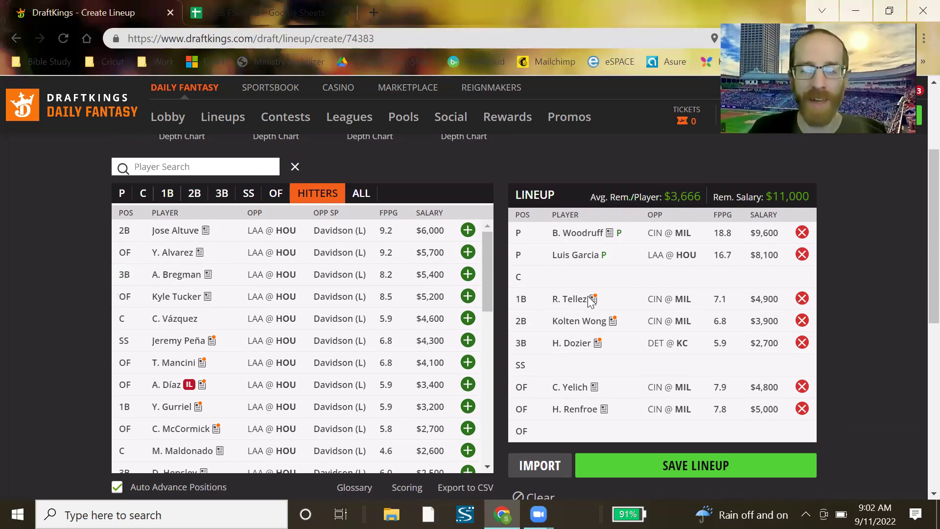
scroll(804, 268, "down", 2)
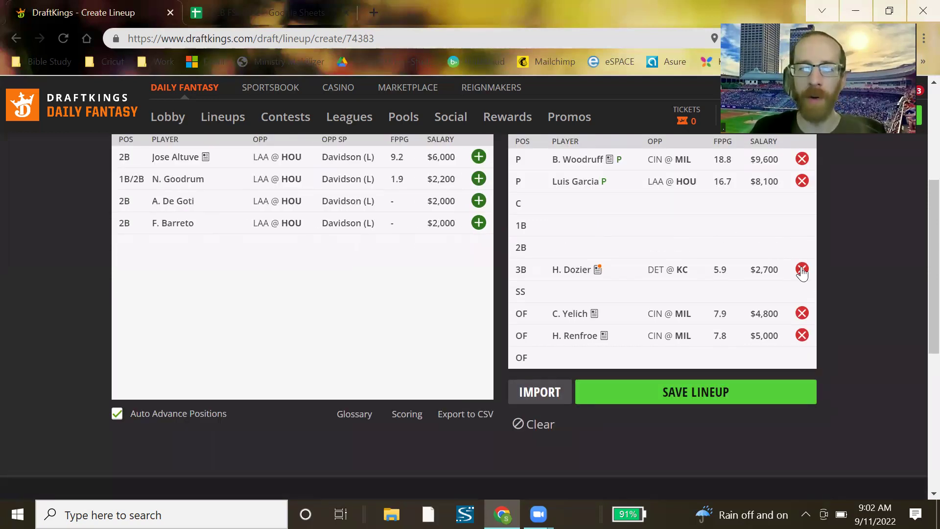
Check the Top and GPP stacks in the spreadsheet, selecting the HOU cell and the STL cell
left_click(216, 10)
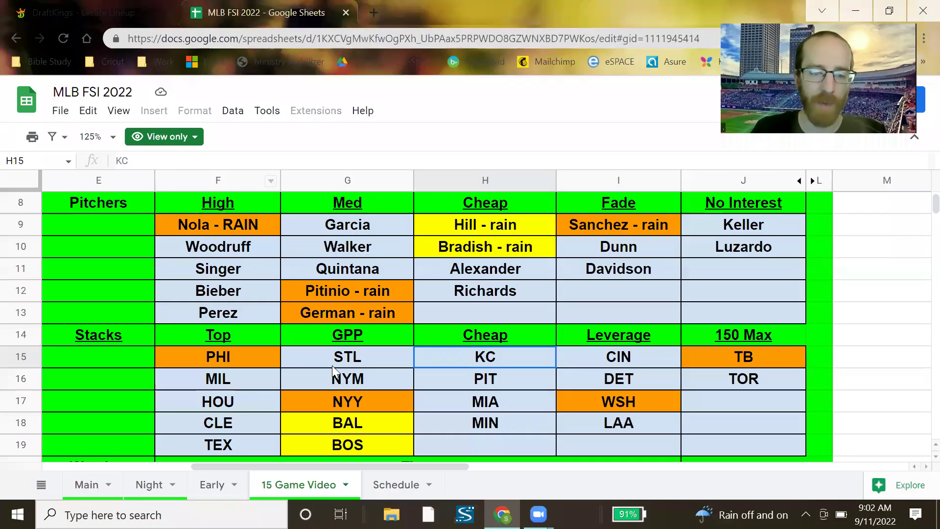
left_click(242, 394)
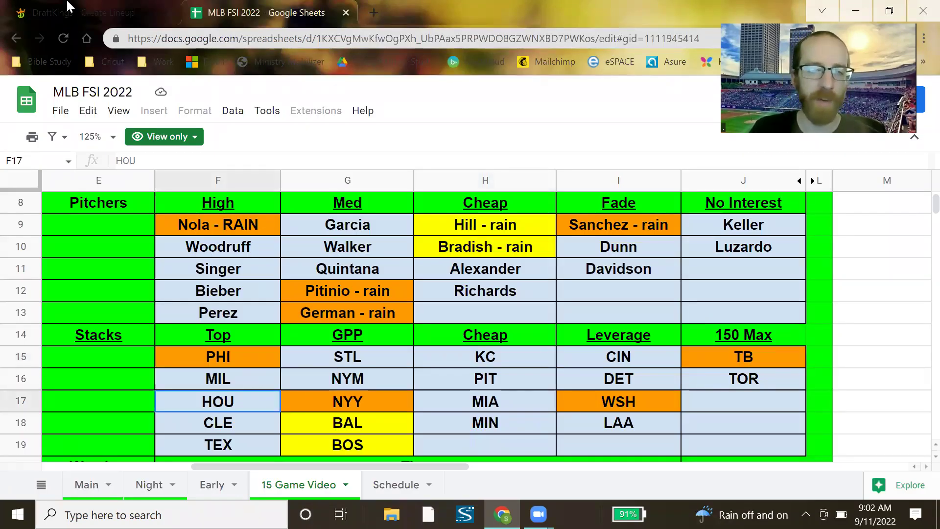
left_click(319, 351)
Return to the DraftKings lineup and empty it, including pitchers B. Woodruff and Luis Garcia
scroll(767, 285, "up", 1)
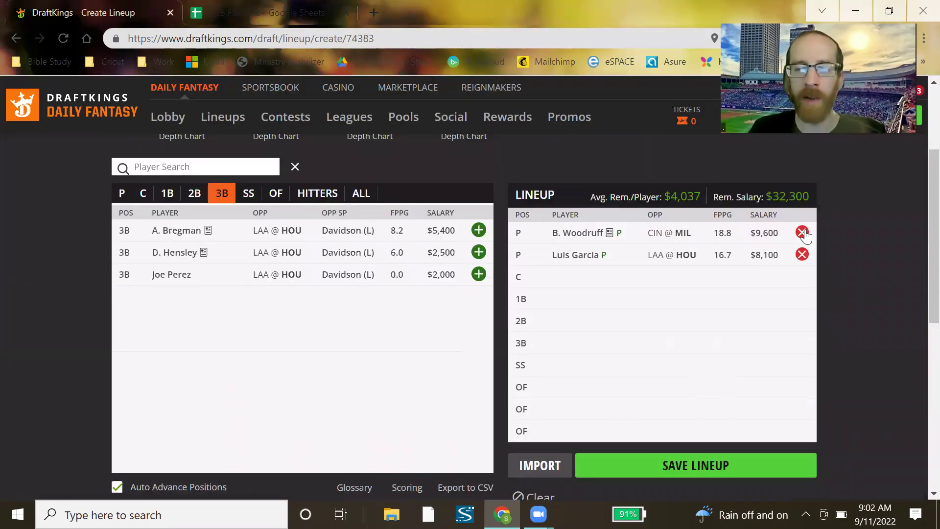
left_click(534, 232)
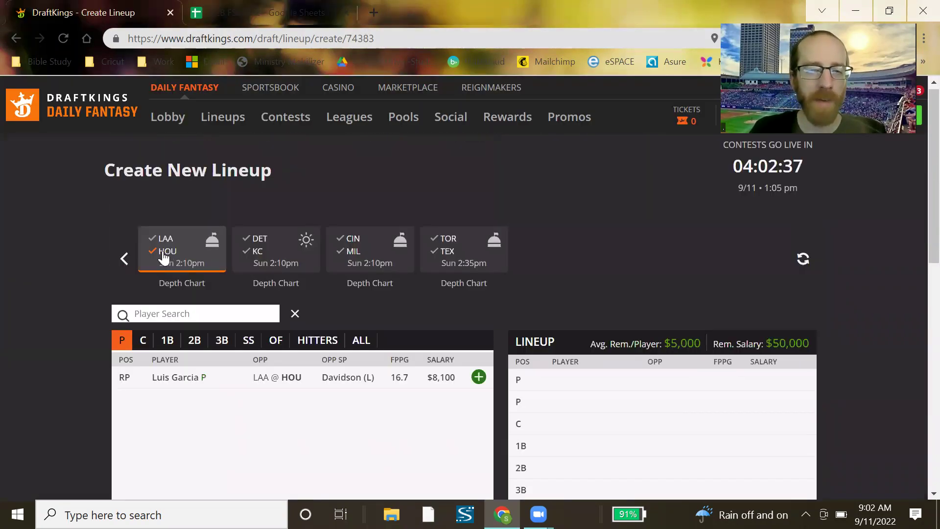
Filter the player pool to STL instead of HOU and add P. Goldschmidt at first base and N. Arenado at third base
left_click(125, 259)
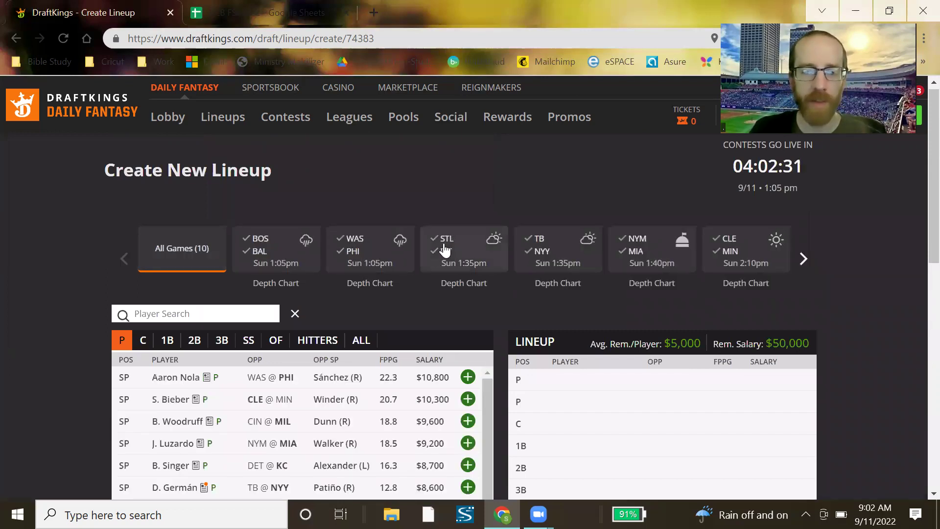
left_click(168, 266)
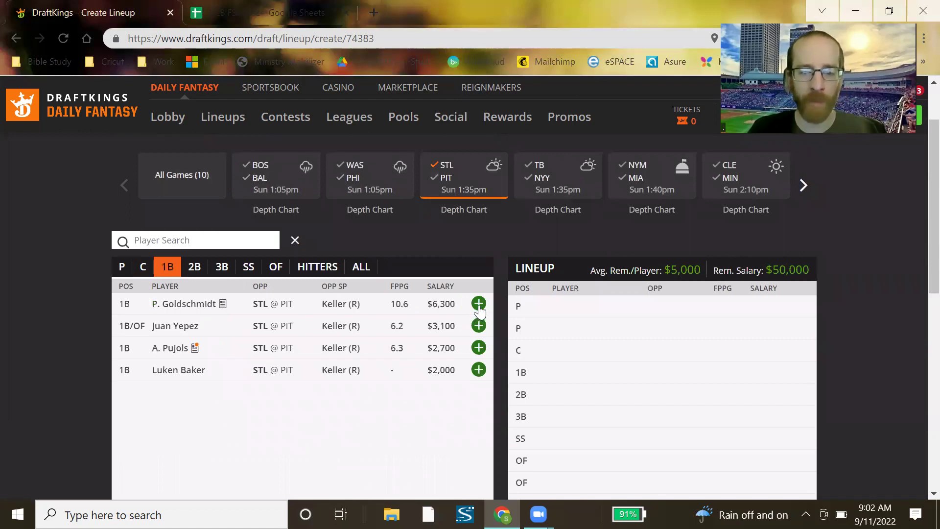
left_click(478, 303)
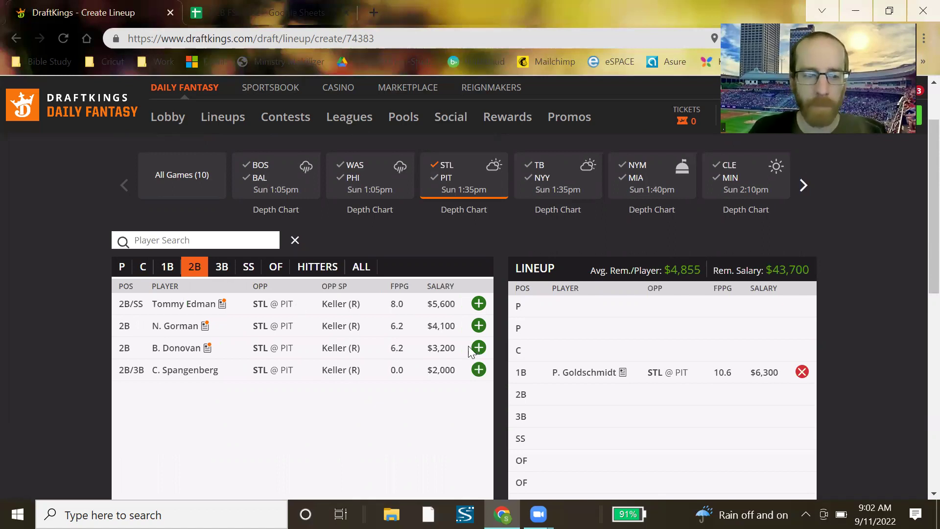
left_click(228, 269)
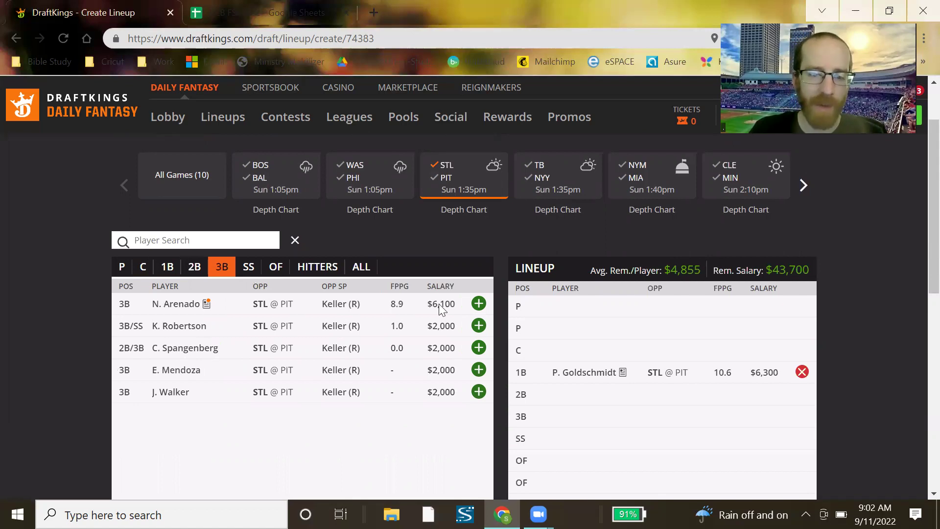
left_click(479, 304)
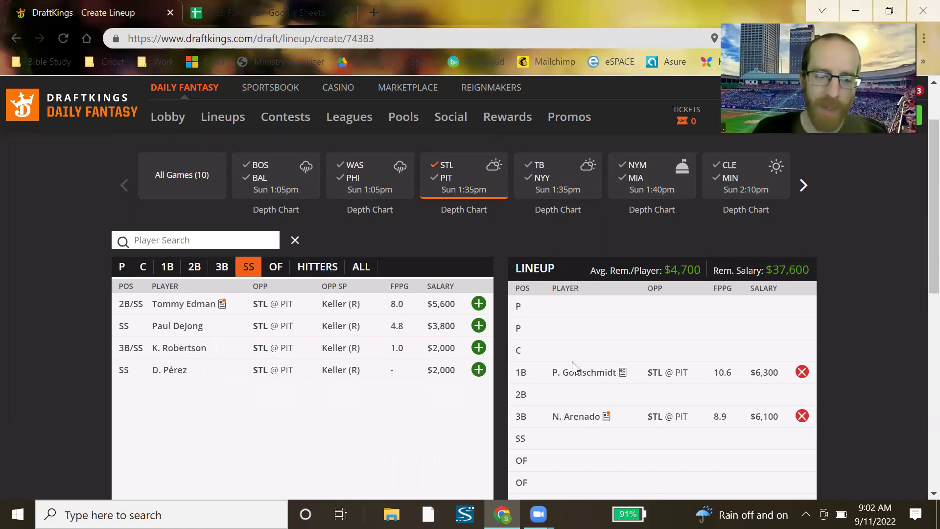
Add STL outfielders L. Nootbaar and C. Dickerson, plus B. Donovan at second base
scroll(282, 186, "down", 1)
left_click(279, 196)
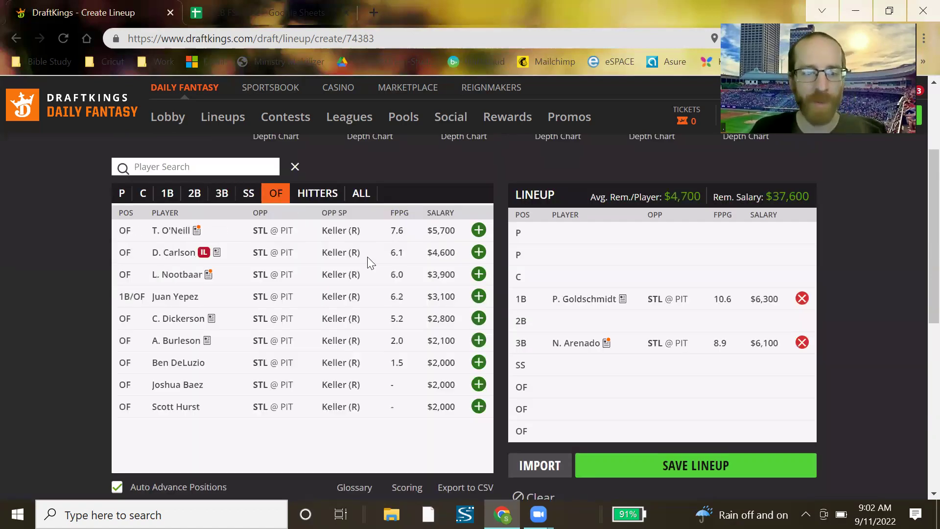
left_click(479, 275)
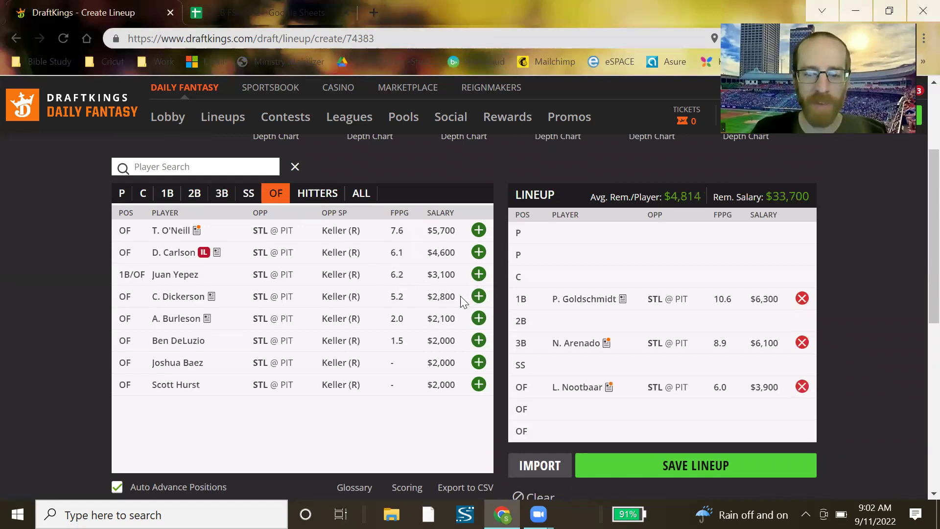
left_click(479, 295)
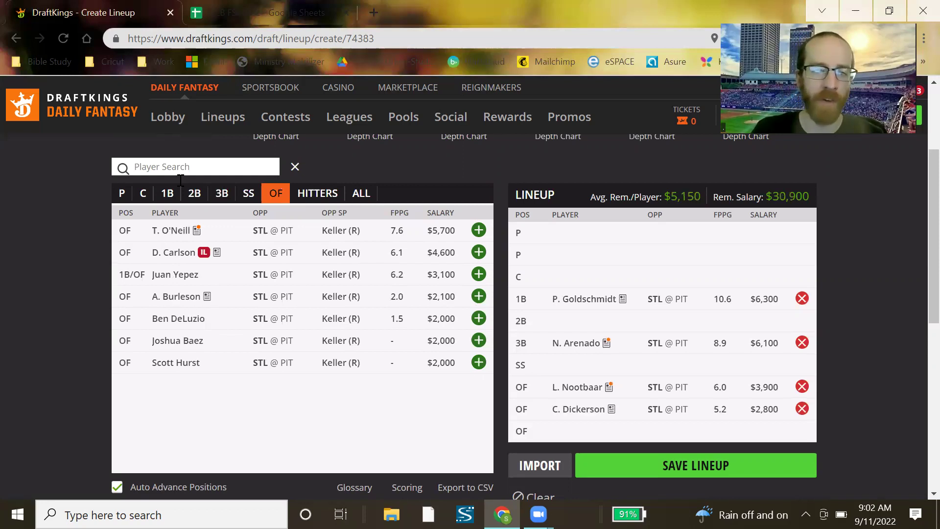
left_click(194, 193)
left_click(479, 274)
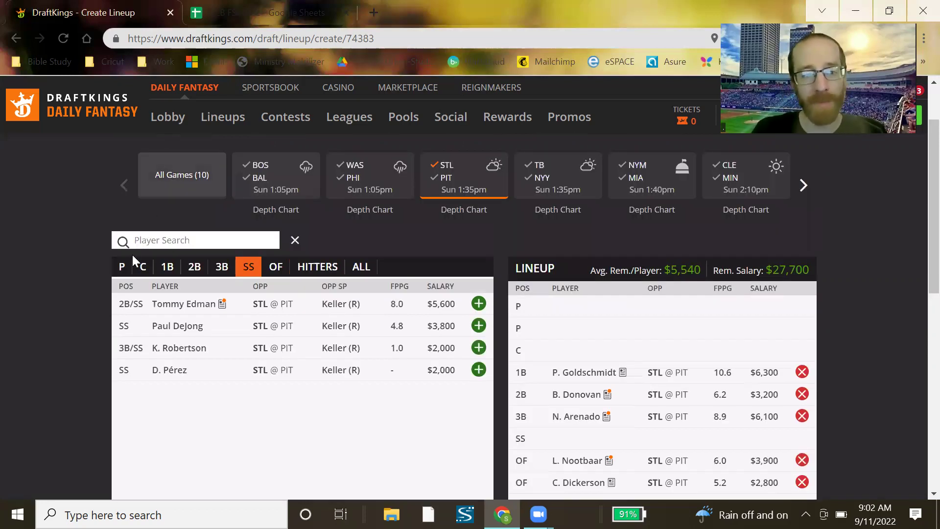
List the pitchers from all games and compare the lineup with the spreadsheet's stacks, selecting the HOU cell
left_click(124, 267)
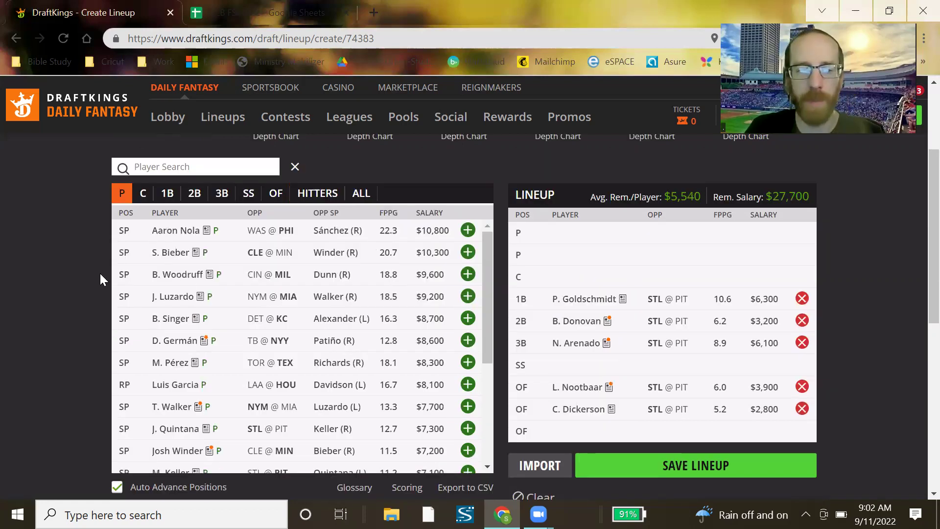
left_click(250, 17)
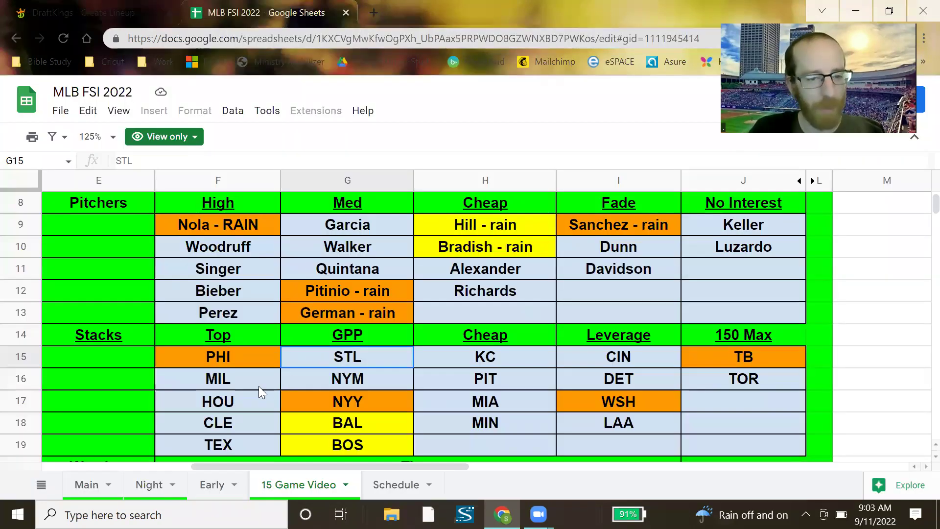
left_click(233, 400)
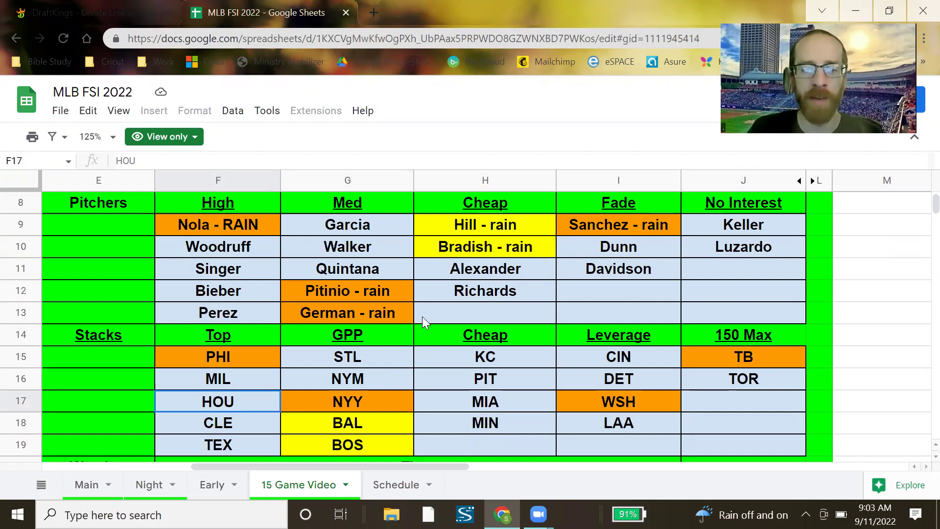
key("ctrl+Tab")
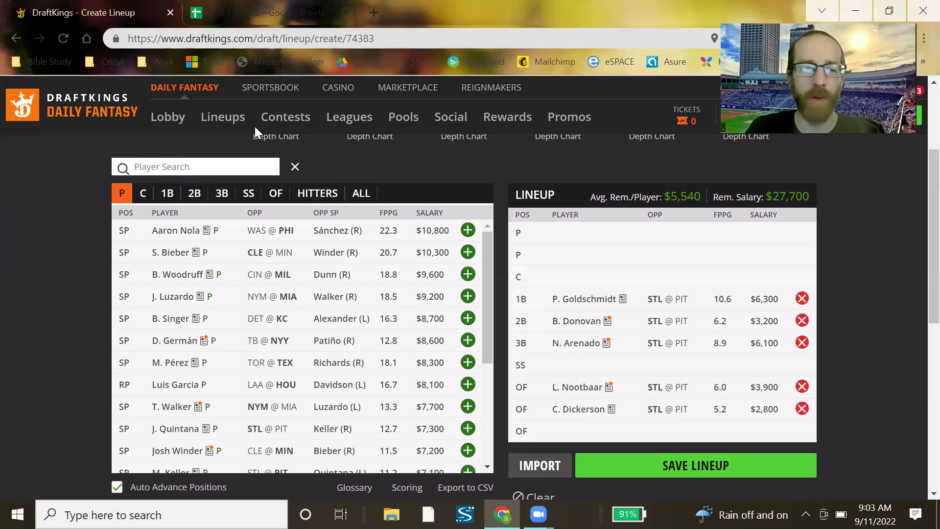
key("ctrl+Tab")
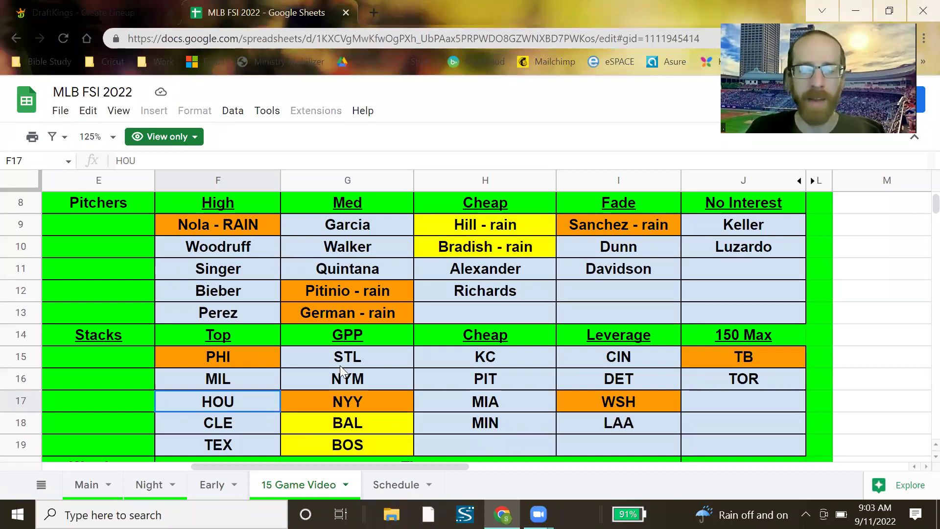
key("ctrl+Tab")
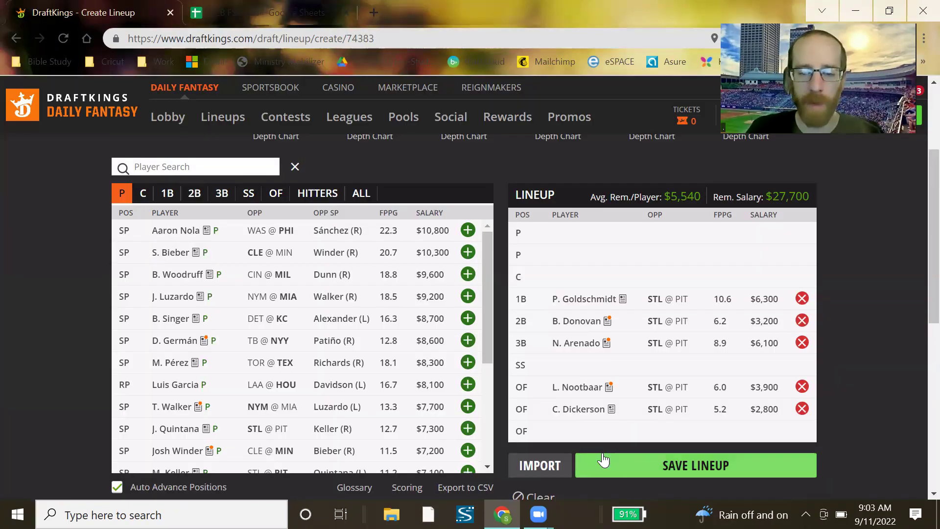
Clear the STL stack from the lineup so every roster slot is empty
scroll(538, 429, "down", 2)
left_click(538, 424)
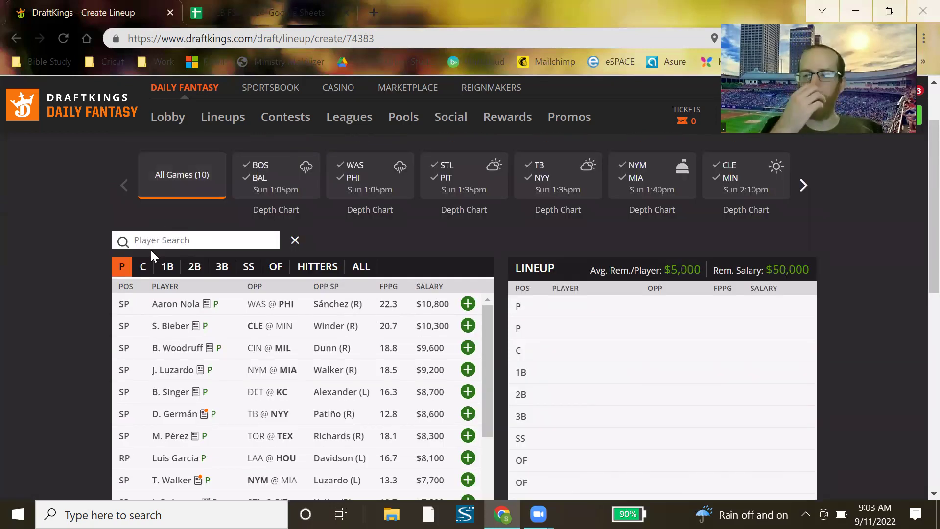
Review the PHI stack and the High pitchers from Woodruff to Perez in the spreadsheet, plus the top Med pitcher
left_click(211, 13)
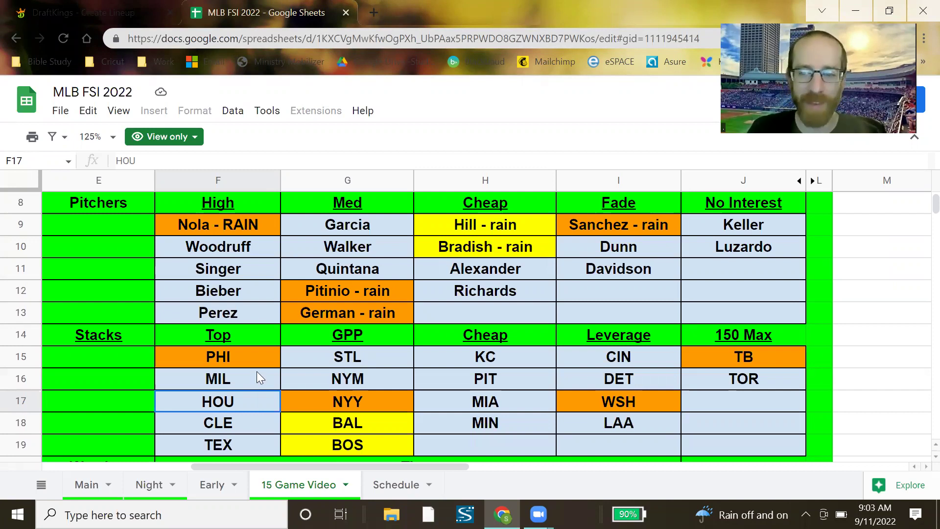
left_click(249, 361)
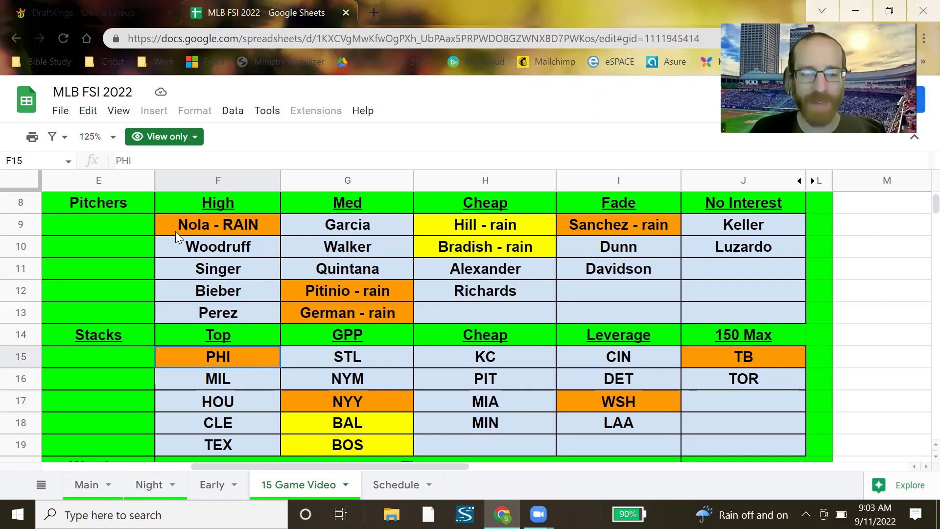
left_click_drag(218, 246, 218, 290)
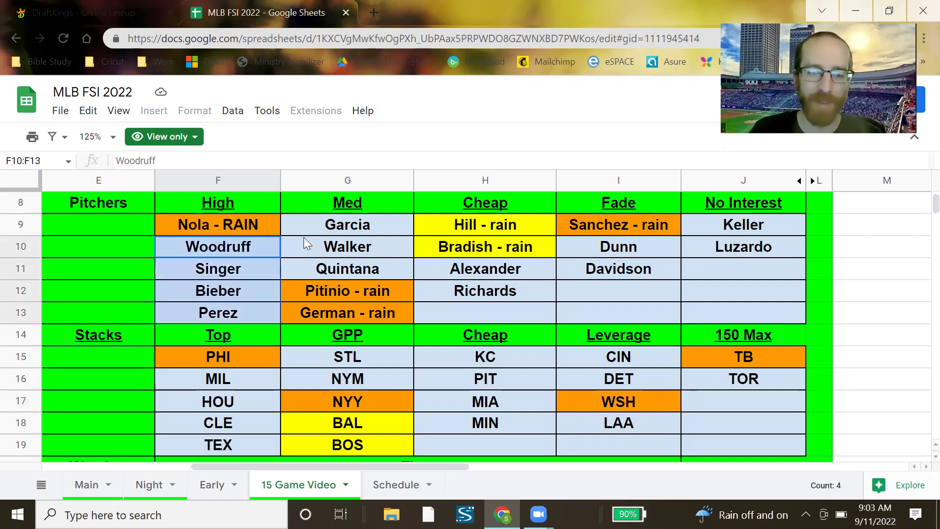
key("Right")
key("Up")
Review the MIL, STL, HOU and NYM stacks in the spreadsheet, glancing back at the DraftKings player pool
left_click(272, 383)
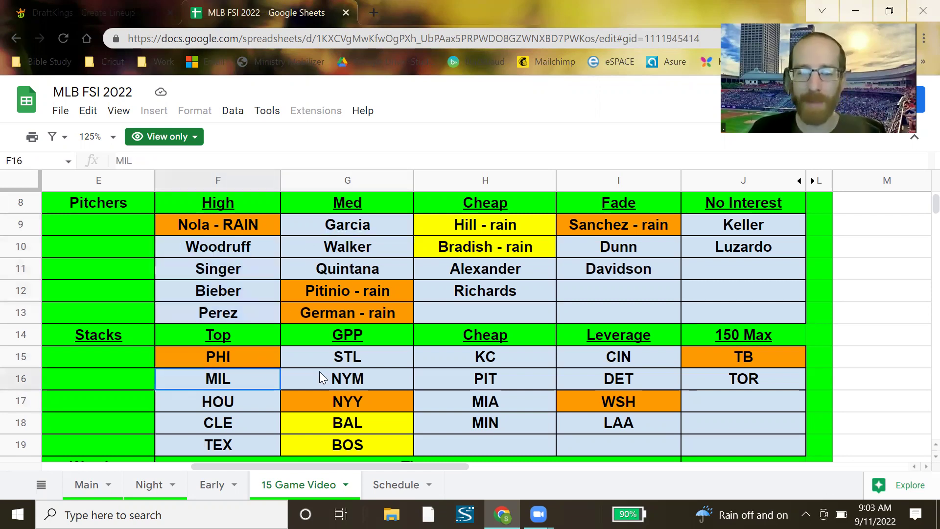
key("Right")
key("Up")
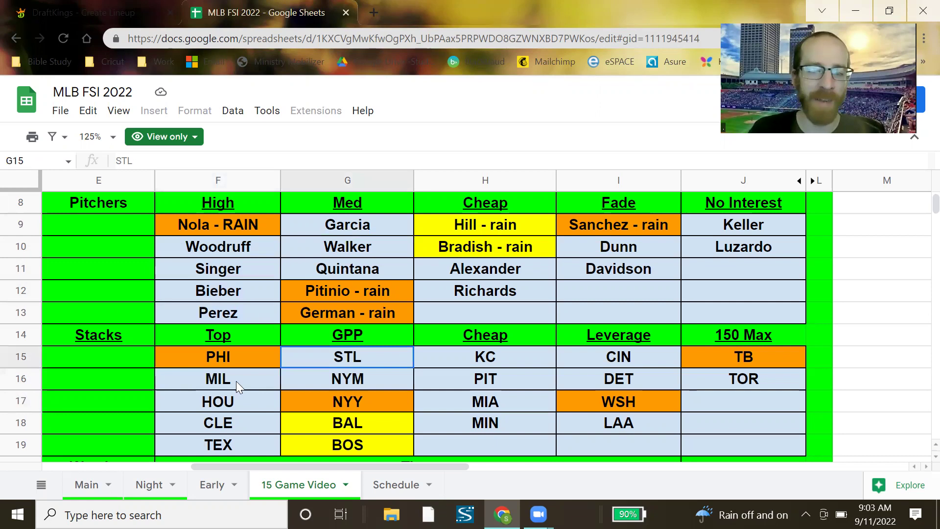
left_click(228, 404)
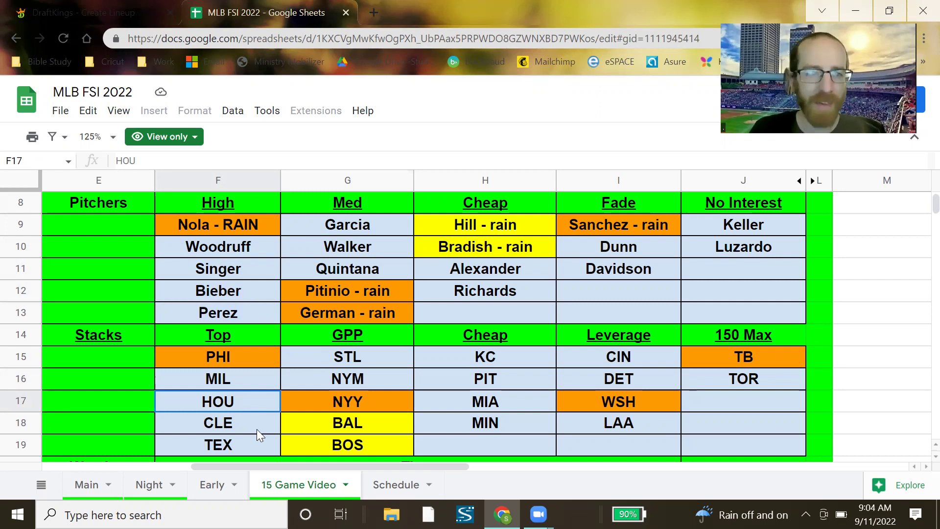
key("ctrl+Tab")
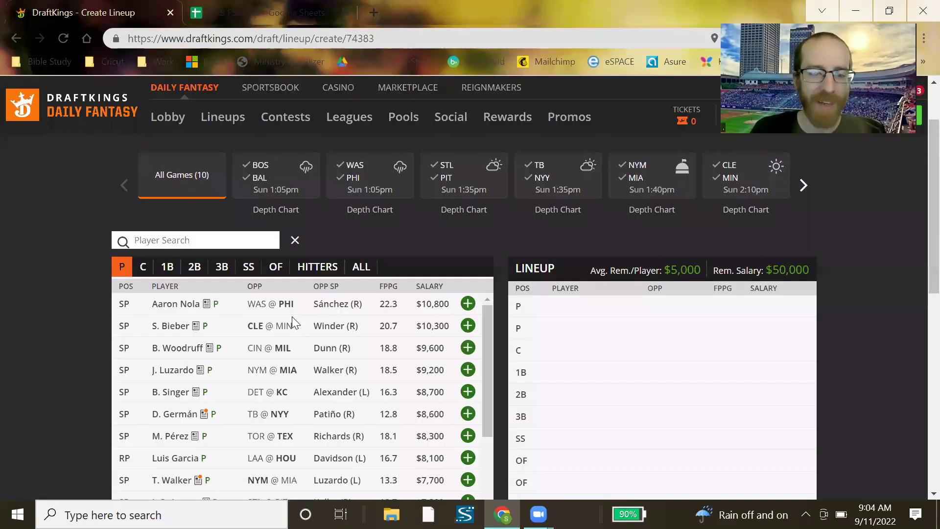
key("ctrl+Tab")
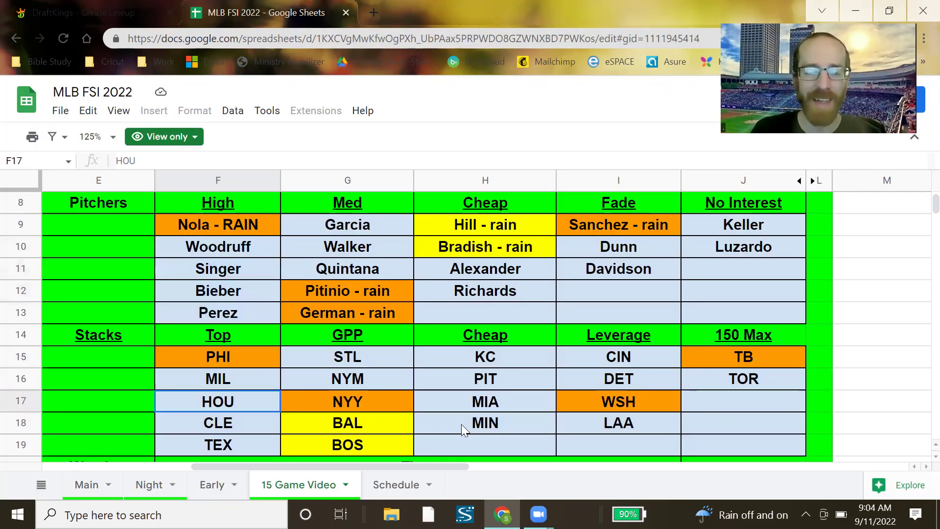
left_click(383, 381)
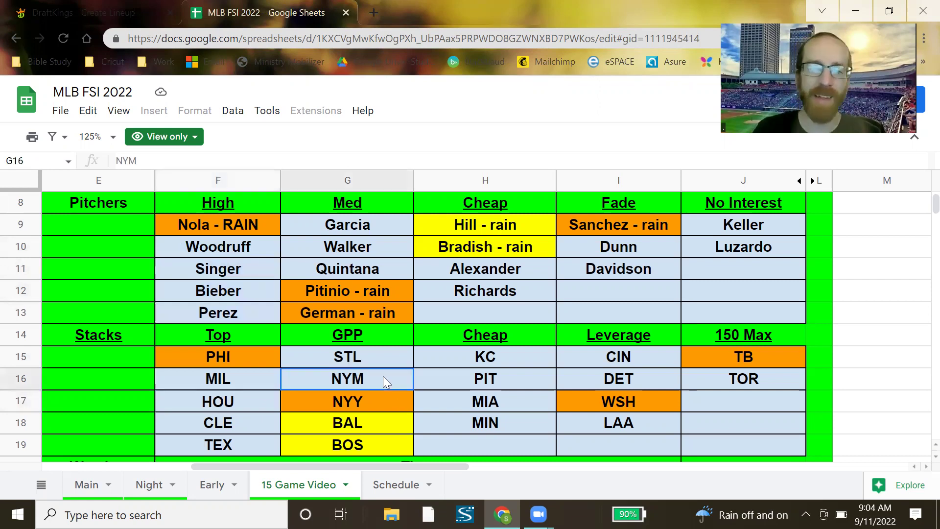